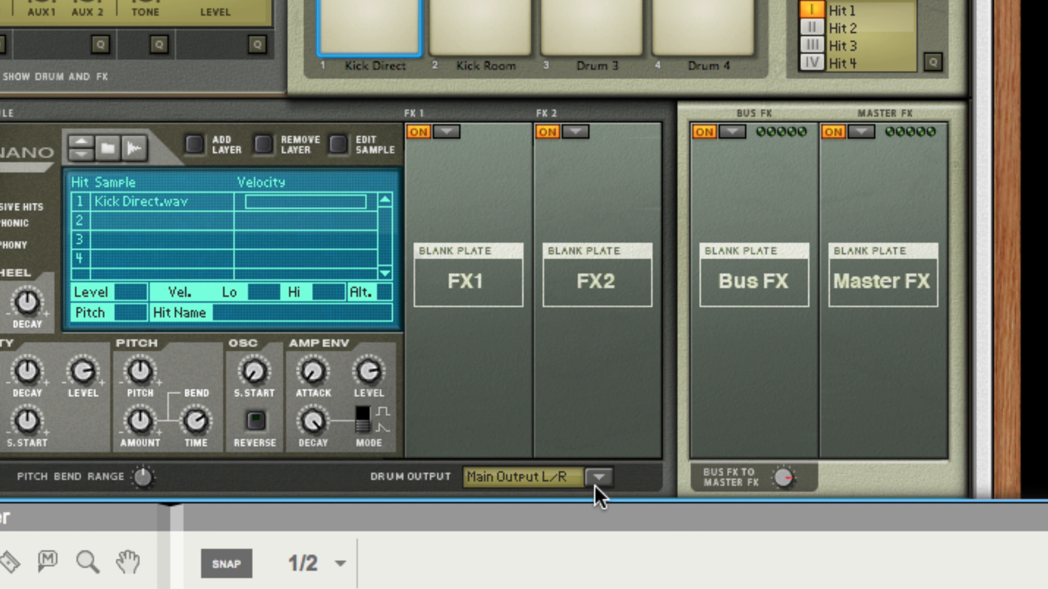
Inspect the drum output options for the Kick Direct and Kick Room pads in Kong
{"action": "left_click", "coordinate": [585, 448]}
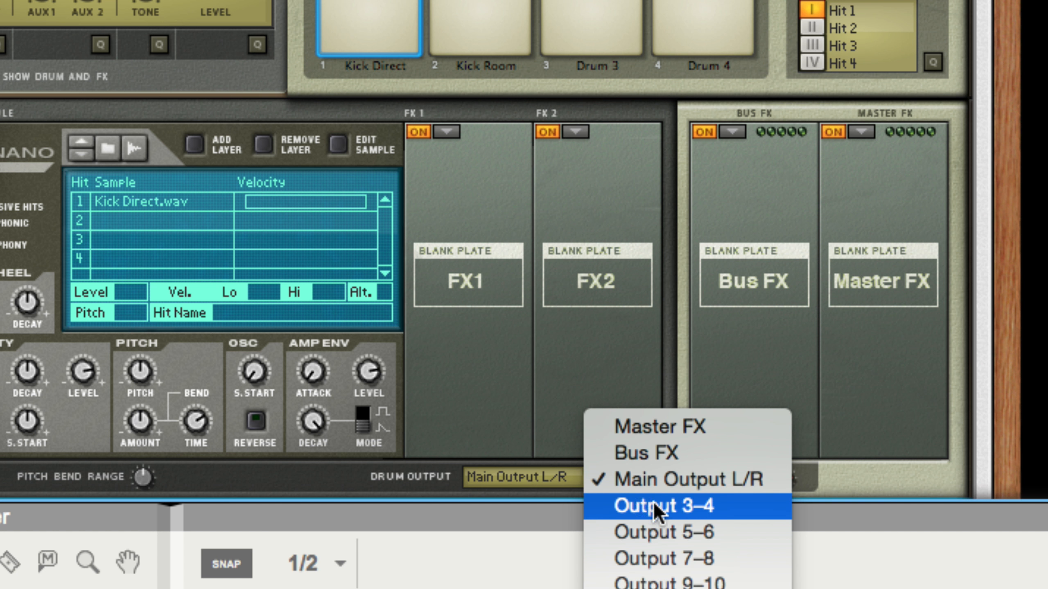
{"action": "left_click", "coordinate": [439, 479]}
{"action": "scroll", "coordinate": [462, 45], "scroll_direction": "up", "scroll_amount": 5}
{"action": "left_click", "coordinate": [466, 124]}
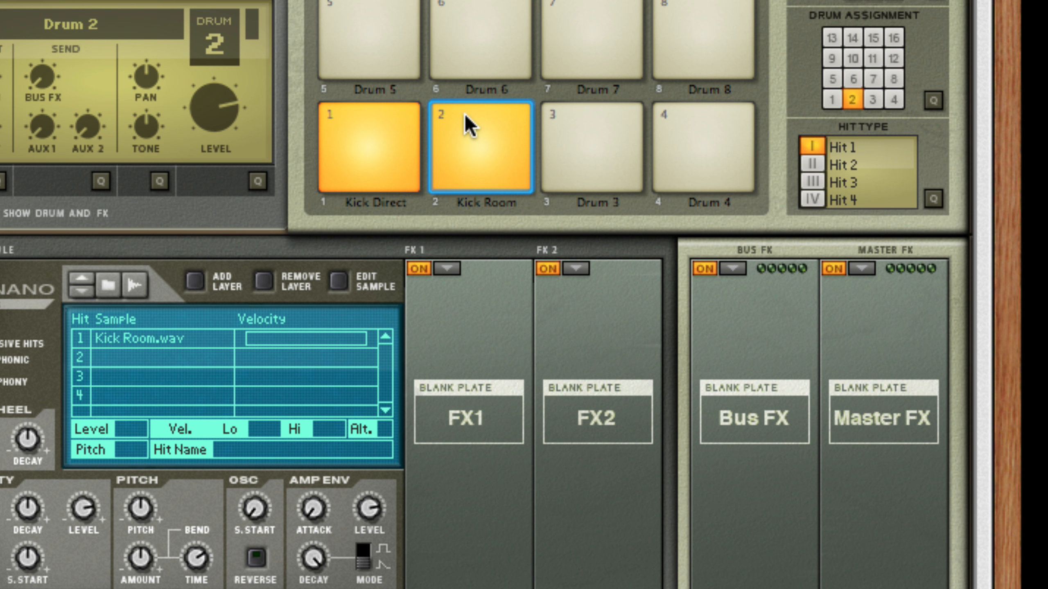
{"action": "scroll", "coordinate": [607, 331], "scroll_direction": "down", "scroll_amount": 12}
{"action": "left_click", "coordinate": [599, 252]}
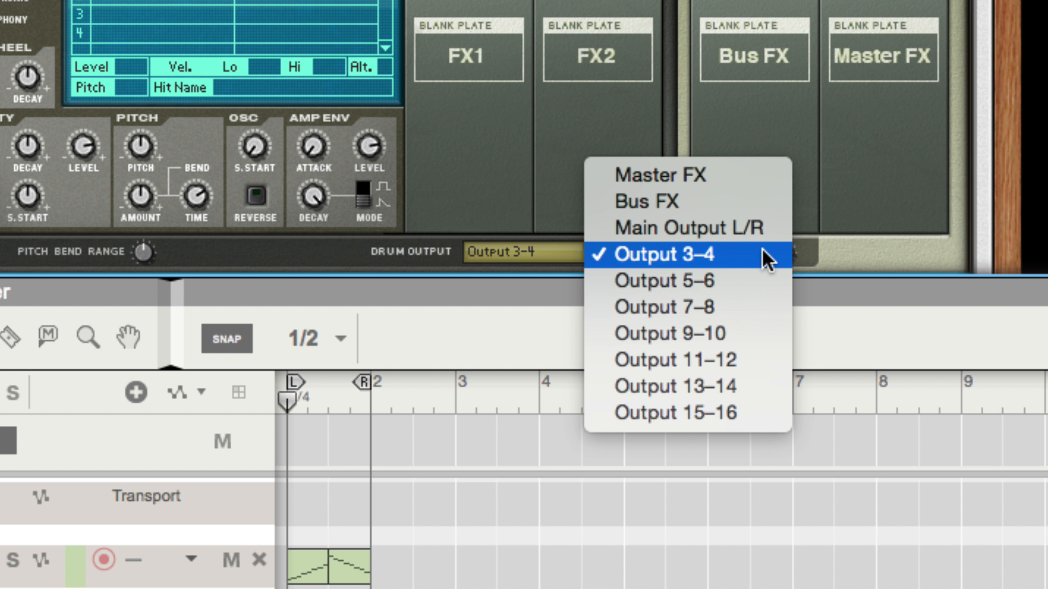
{"action": "left_click", "coordinate": [430, 252]}
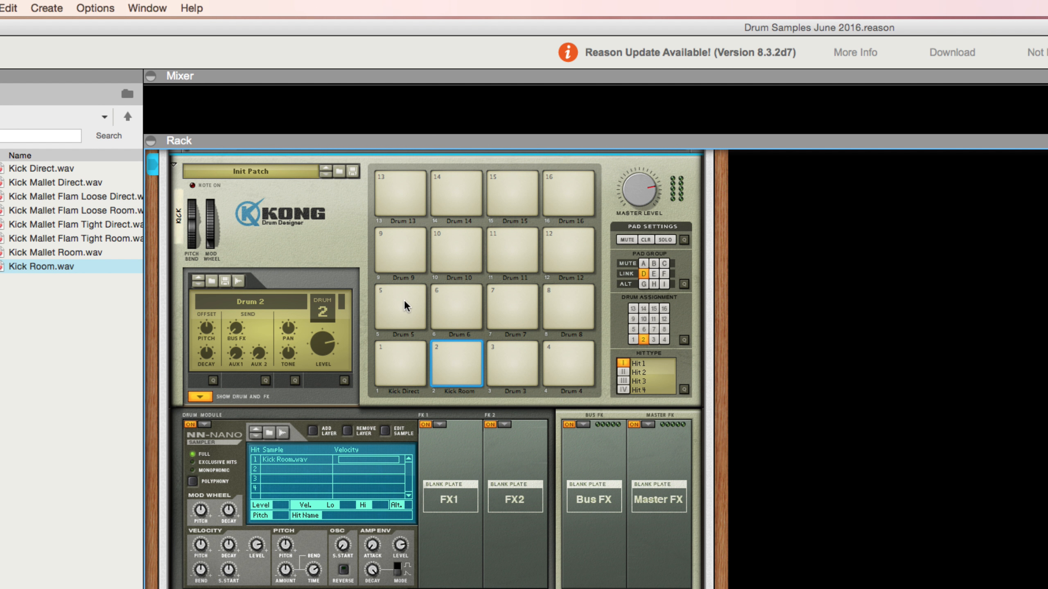
Unfold the Direct and Room reMix mixers above Kong to examine their channel labels, and fold both again
{"action": "scroll", "coordinate": [404, 151], "scroll_direction": "up", "scroll_amount": 5}
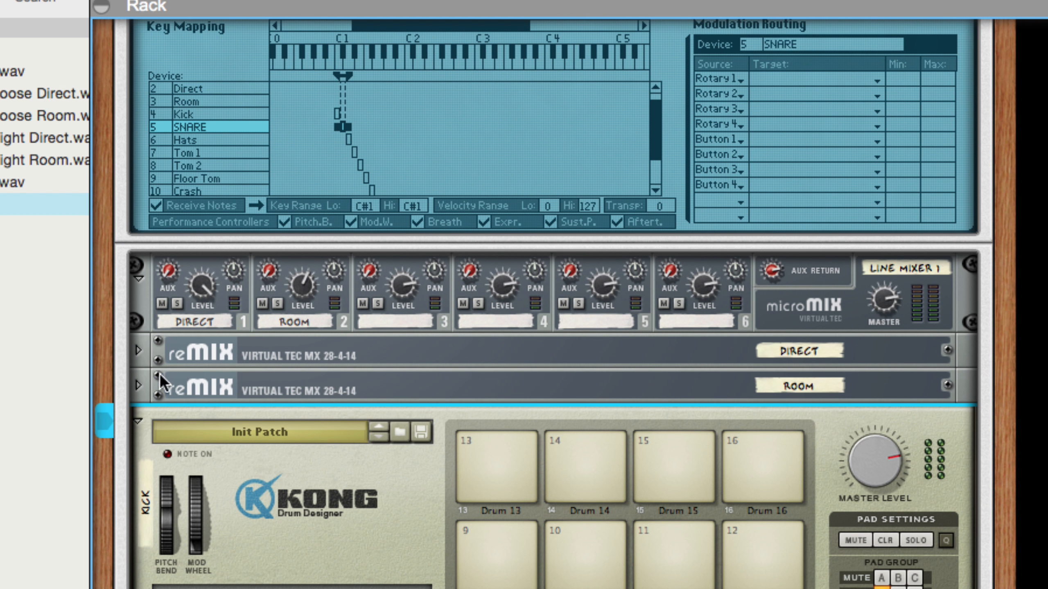
{"action": "left_click", "coordinate": [136, 350]}
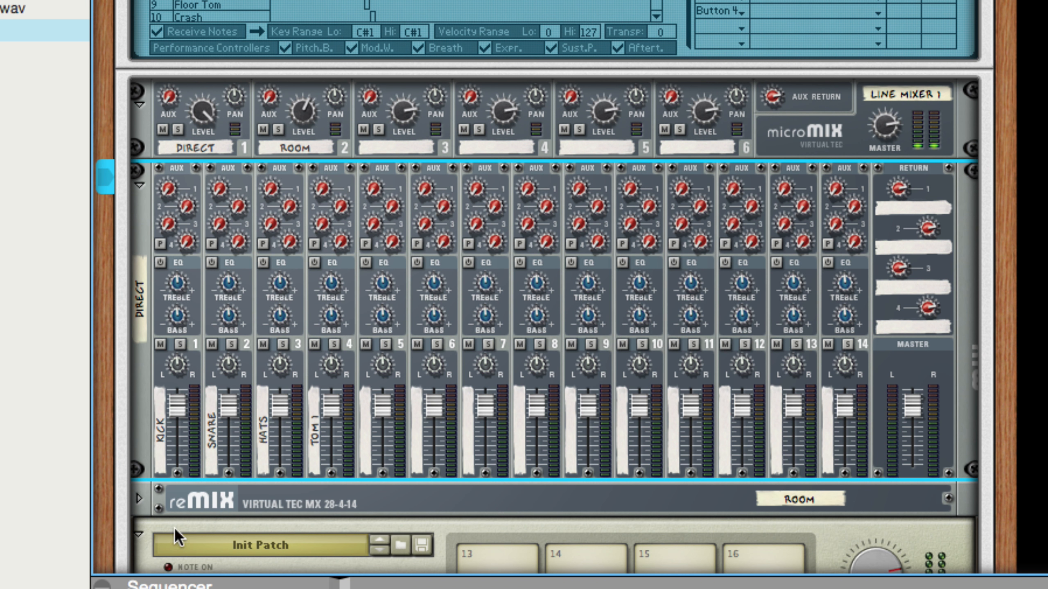
{"action": "left_click", "coordinate": [139, 499]}
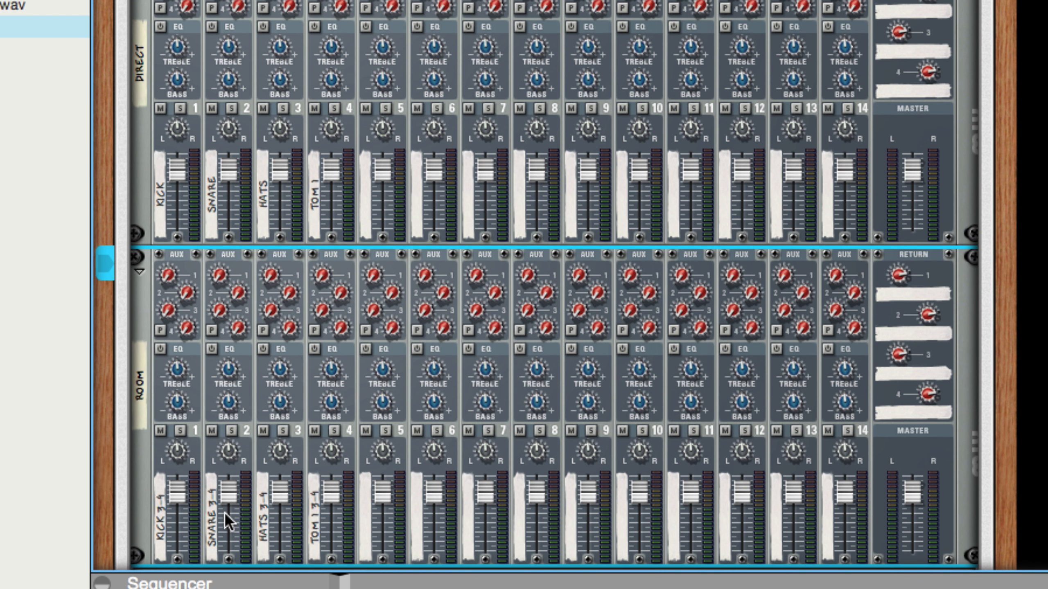
{"action": "scroll", "coordinate": [225, 521], "scroll_direction": "up", "scroll_amount": 8}
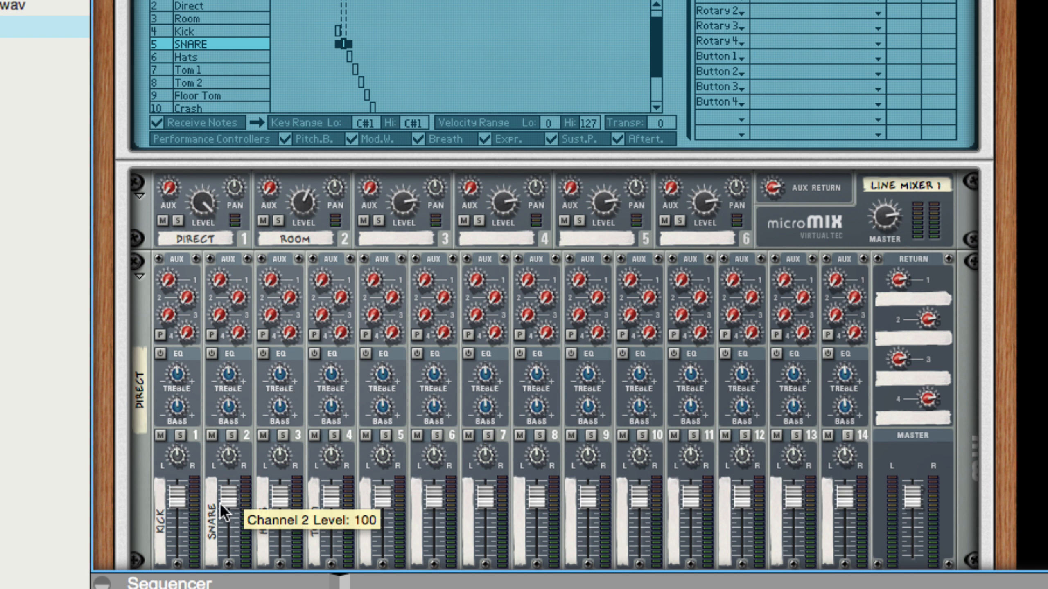
{"action": "left_click", "coordinate": [139, 277]}
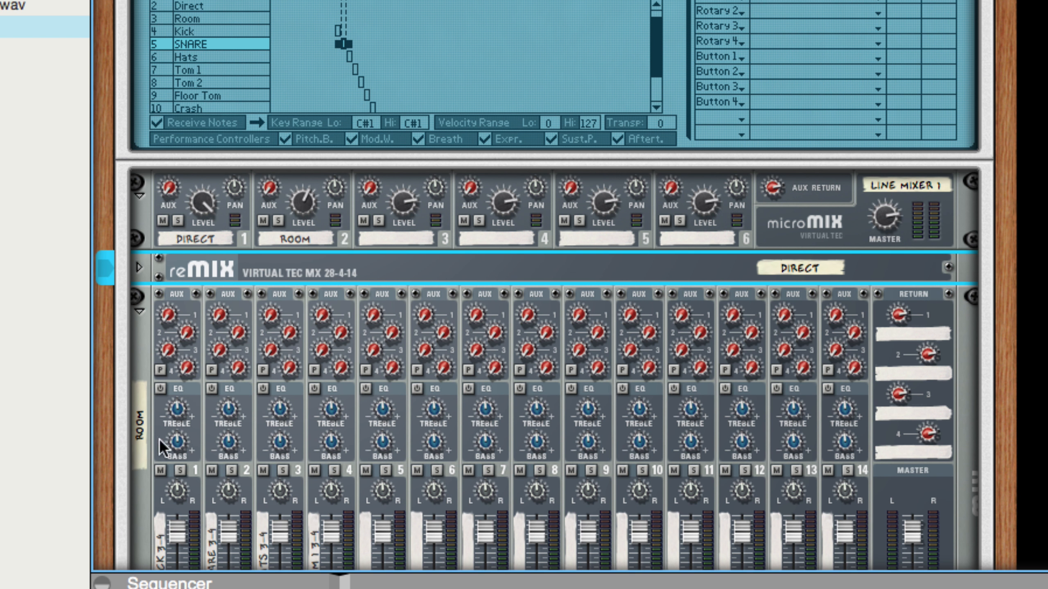
{"action": "left_click", "coordinate": [140, 311]}
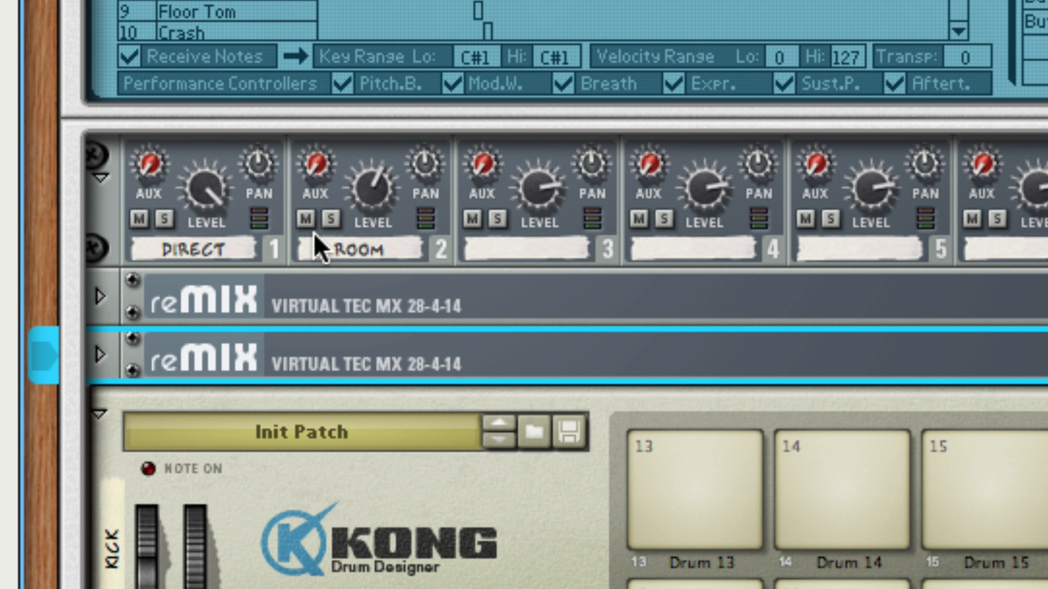
Mute and unmute the Room and Direct channels of Line Mixer 1 in turn to hear each signal alone
{"action": "left_click", "coordinate": [307, 220]}
{"action": "left_click", "coordinate": [308, 220]}
{"action": "left_click", "coordinate": [139, 219]}
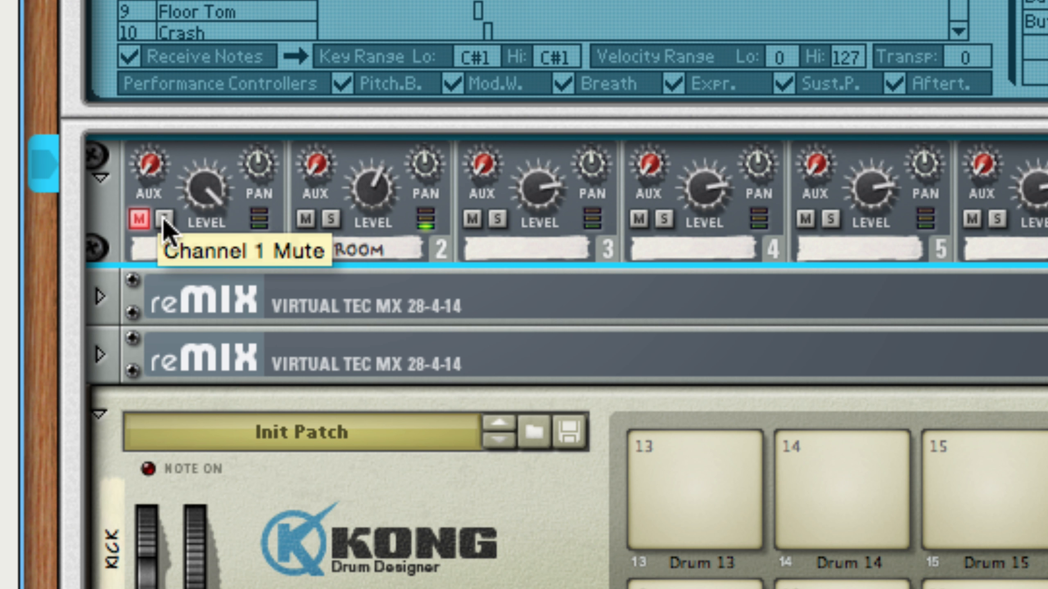
{"action": "left_click", "coordinate": [144, 219]}
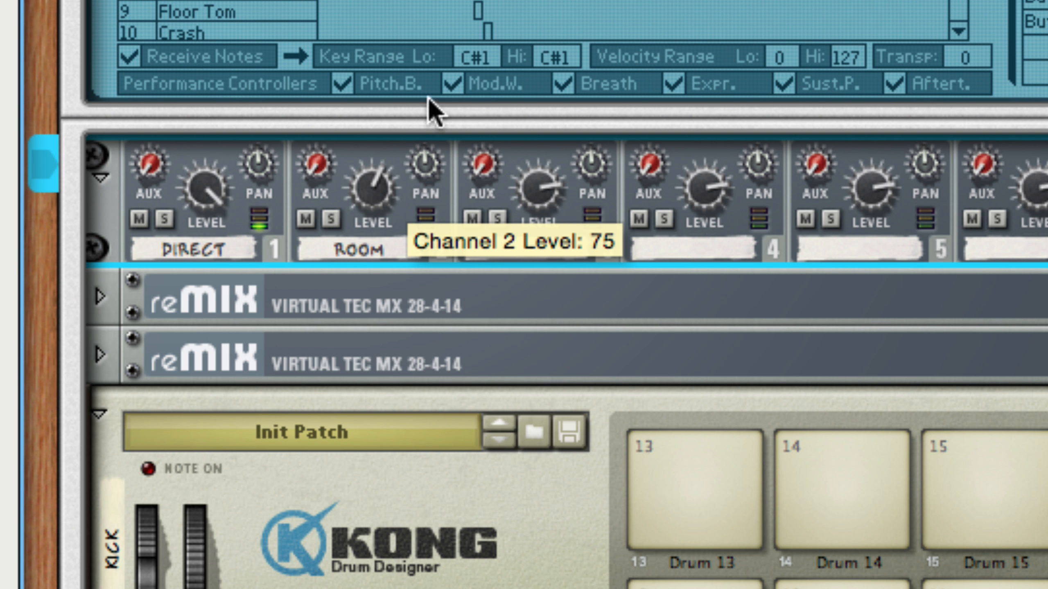
Examine the device list and note ranges in the Combinator's key mapping
{"action": "scroll", "coordinate": [566, 12], "scroll_direction": "up", "scroll_amount": 5}
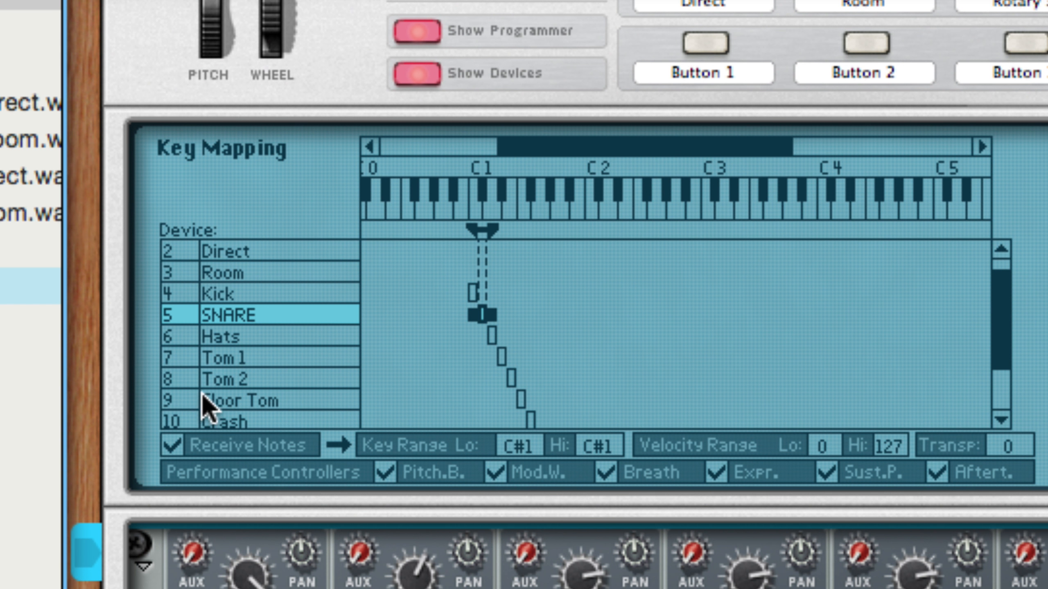
{"action": "scroll", "coordinate": [226, 382], "scroll_direction": "up", "scroll_amount": 2}
{"action": "left_click_drag", "start_coordinate": [992, 367], "coordinate": [995, 345]}
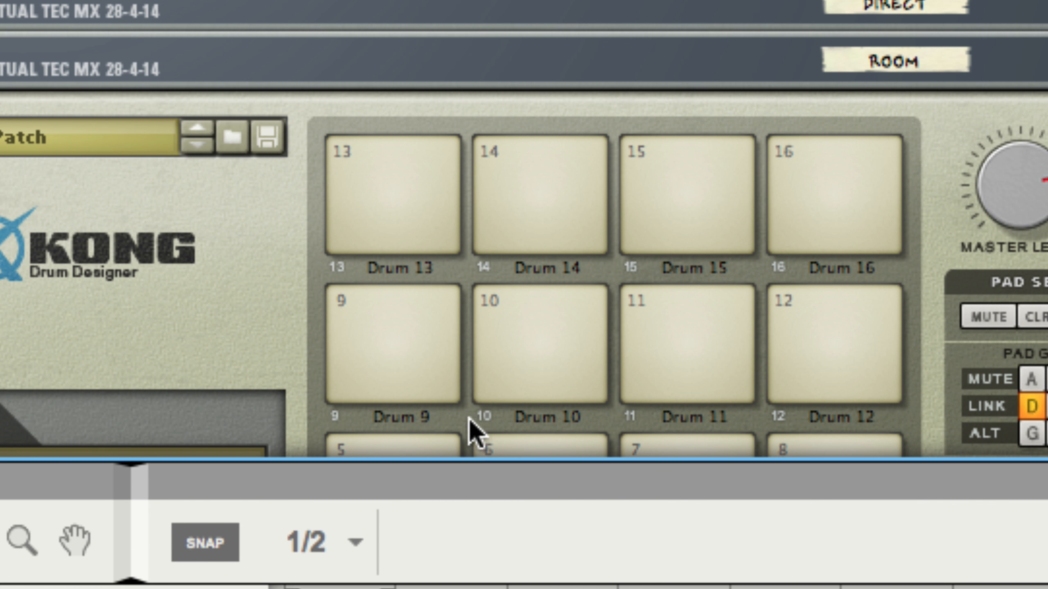
Audition the Kick Direct and Kick Room pads alternately and review the pad group assignments across all Kong pads
{"action": "scroll", "coordinate": [455, 418], "scroll_direction": "down", "scroll_amount": 10}
{"action": "scroll", "coordinate": [455, 418], "scroll_direction": "up", "scroll_amount": 10}
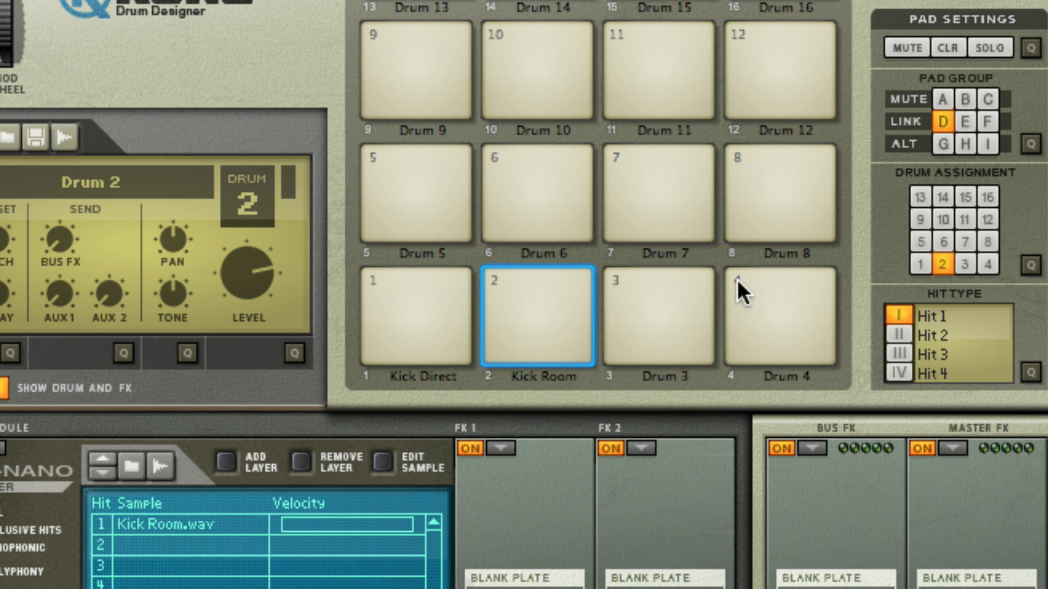
{"action": "left_click", "coordinate": [533, 326]}
{"action": "left_click", "coordinate": [433, 324]}
{"action": "left_click", "coordinate": [536, 308]}
{"action": "left_click", "coordinate": [430, 306]}
{"action": "left_click", "coordinate": [523, 306]}
{"action": "left_click", "coordinate": [425, 306]}
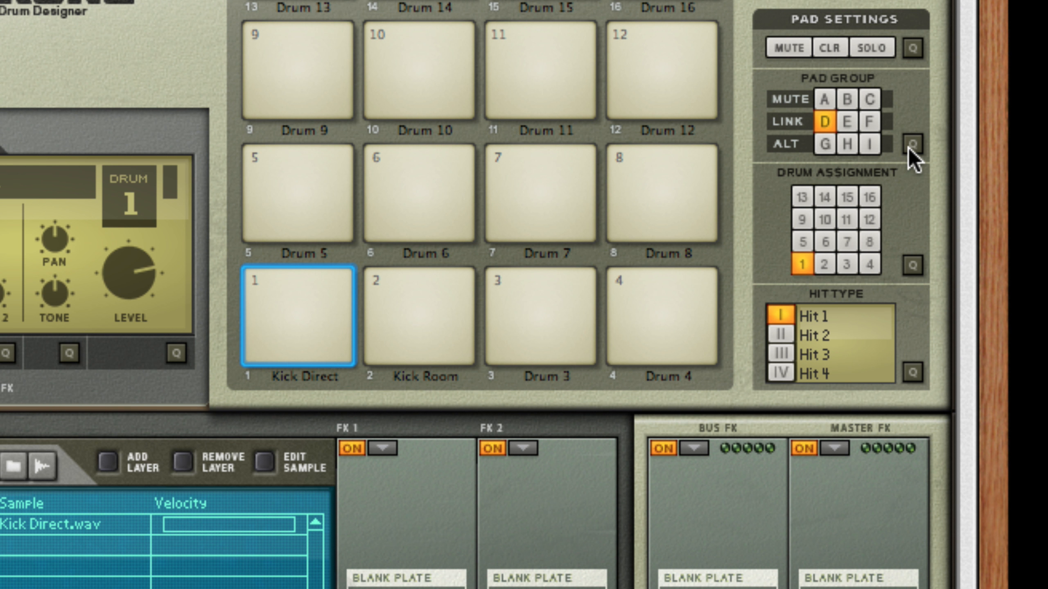
{"action": "left_click", "coordinate": [910, 145]}
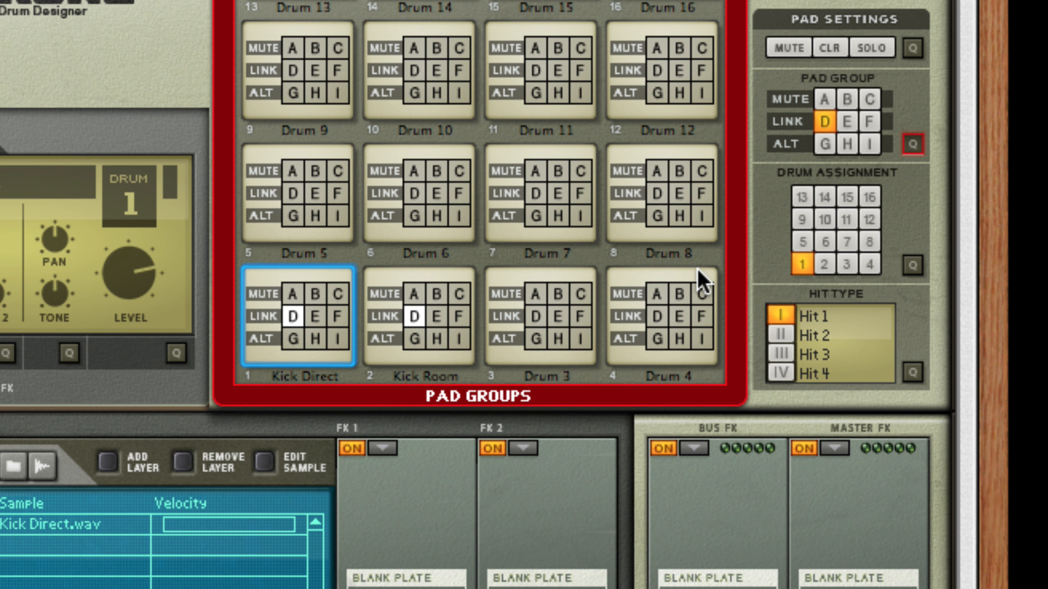
{"action": "left_click", "coordinate": [912, 145]}
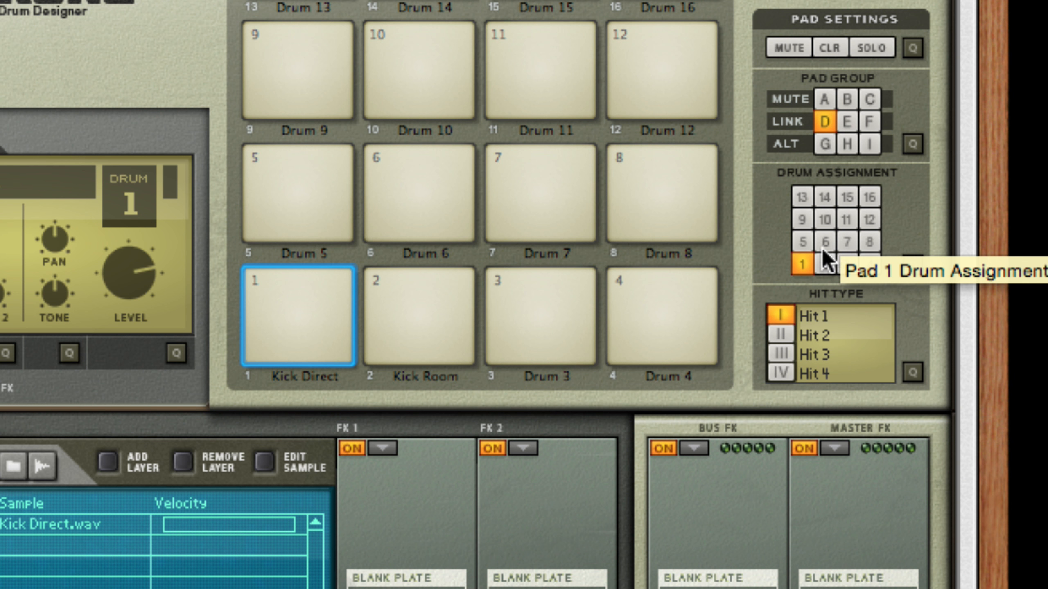
Inspect the Direct mixer's cabling on the back of the rack, and return to the front view
{"action": "key", "text": "Tab"}
{"action": "scroll", "coordinate": [756, 282], "scroll_direction": "up", "scroll_amount": 5}
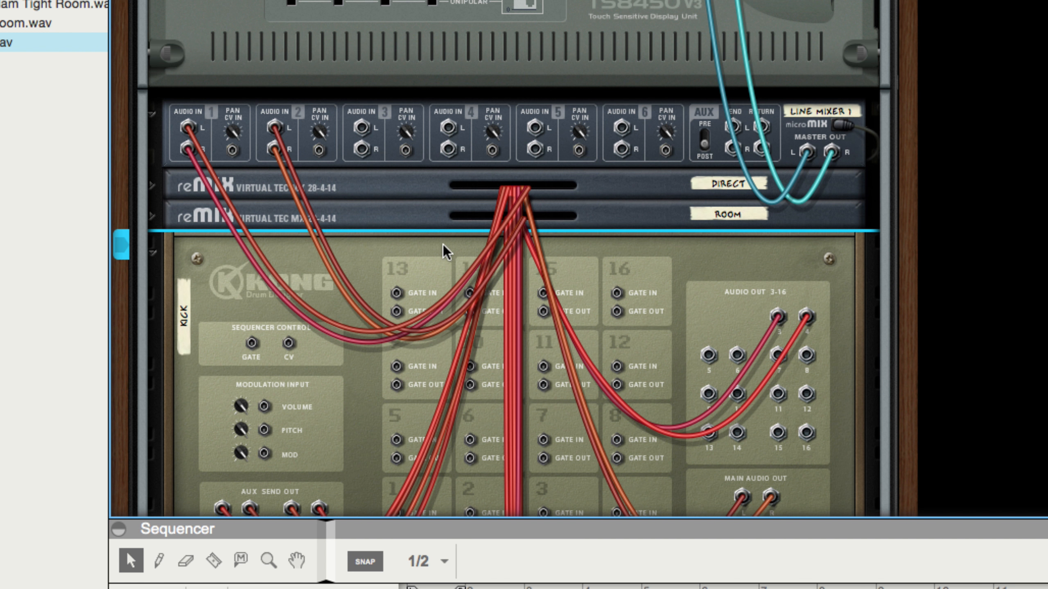
{"action": "left_click", "coordinate": [152, 187]}
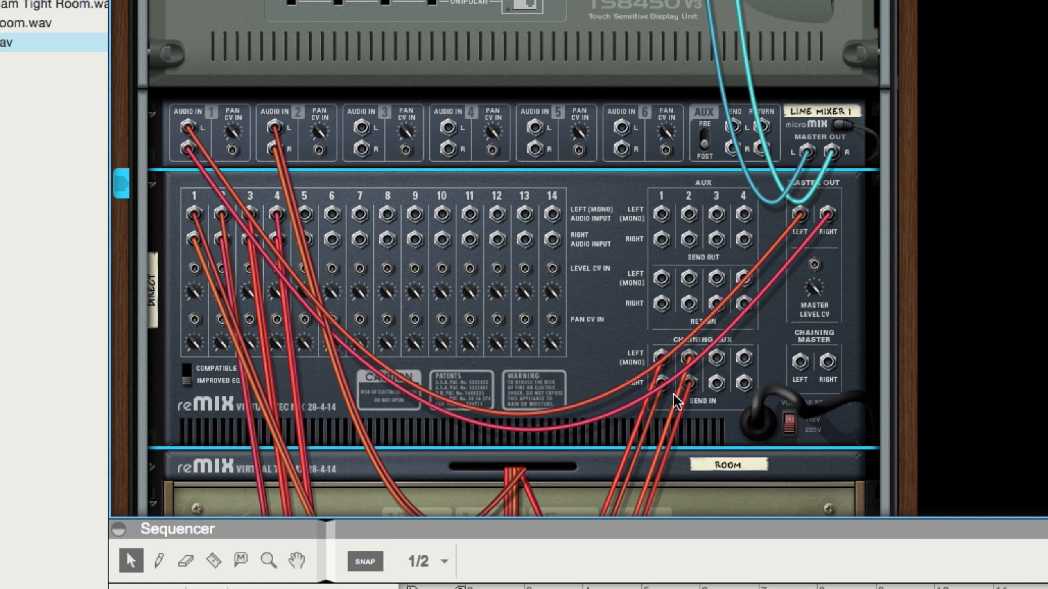
{"action": "key", "text": "Tab"}
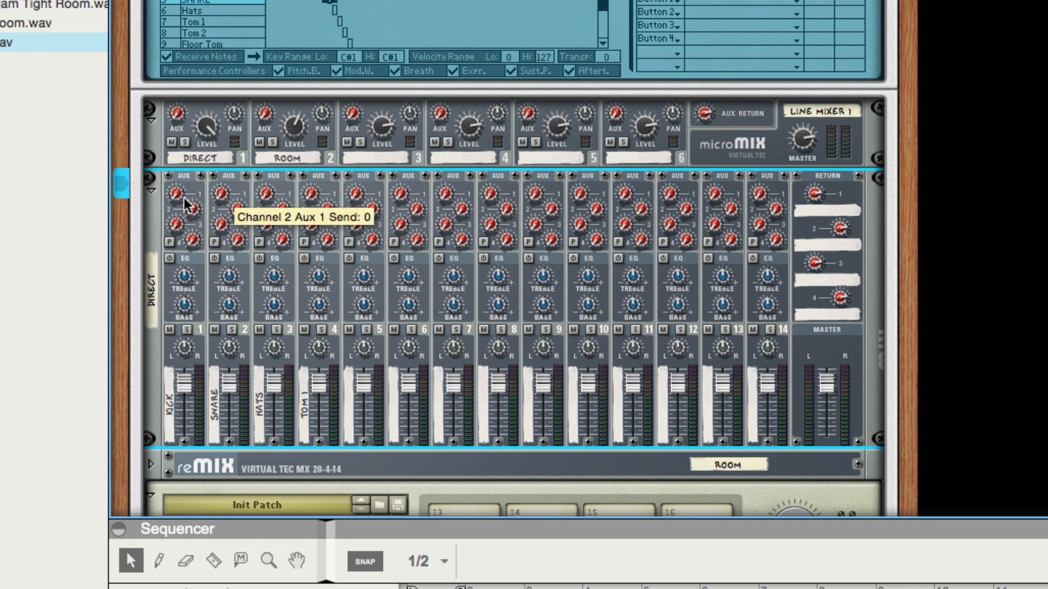
Compare the channel strips of the Direct and Room reMix mixers on the rack front, leaving both mixers folded
{"action": "left_click", "coordinate": [151, 190]}
{"action": "left_click", "coordinate": [151, 213]}
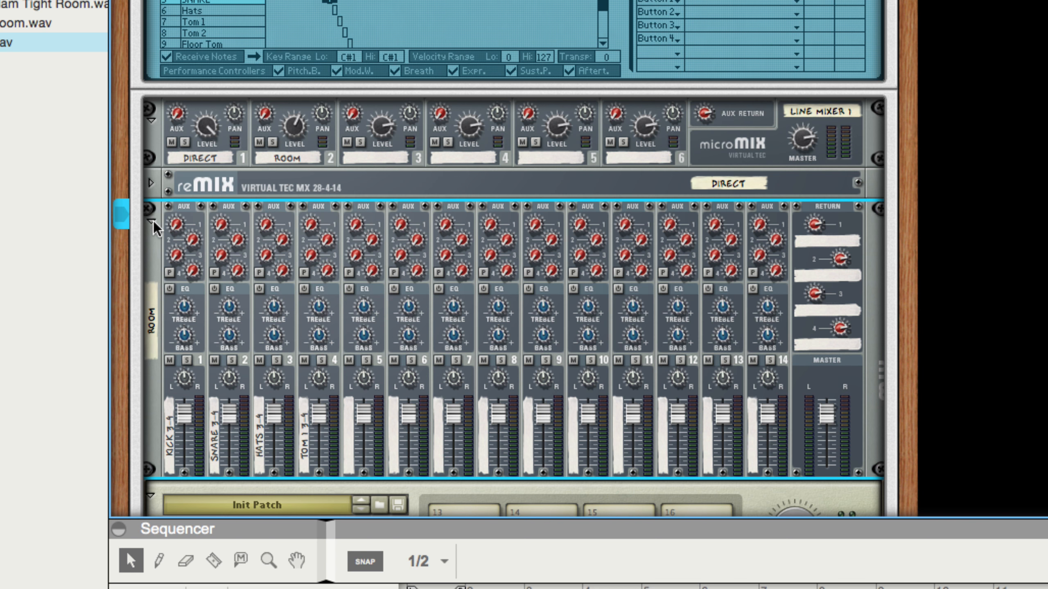
{"action": "left_click", "coordinate": [152, 183]}
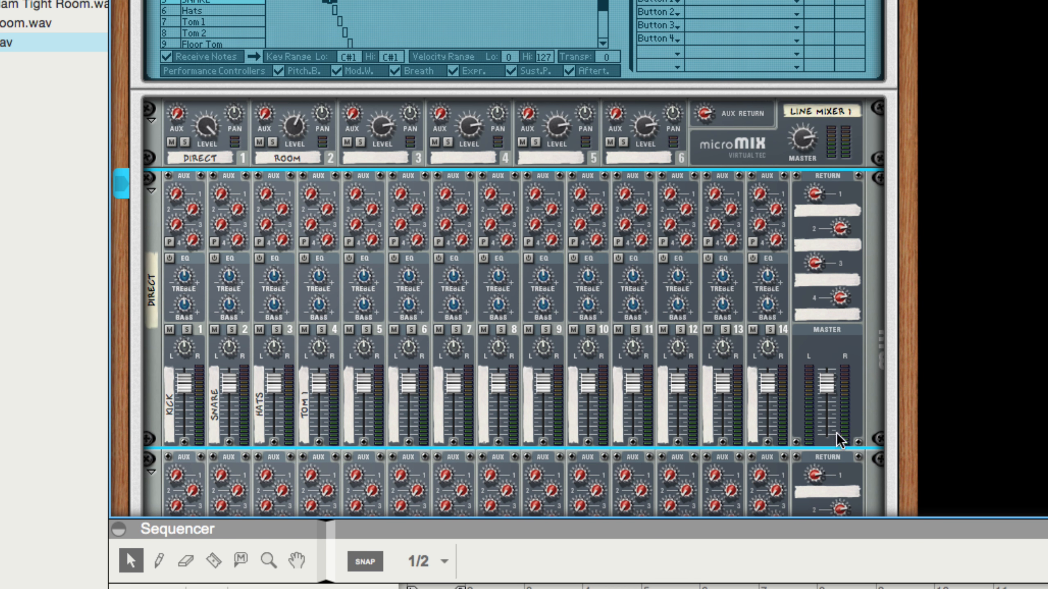
{"action": "scroll", "coordinate": [828, 386], "scroll_direction": "down", "scroll_amount": 5}
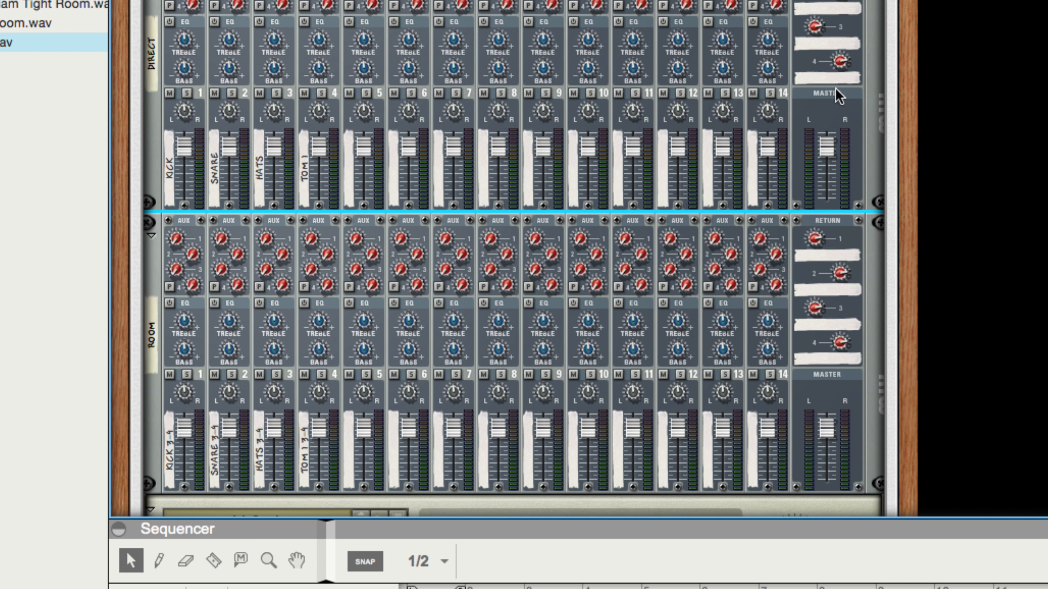
{"action": "scroll", "coordinate": [656, 119], "scroll_direction": "up", "scroll_amount": 10}
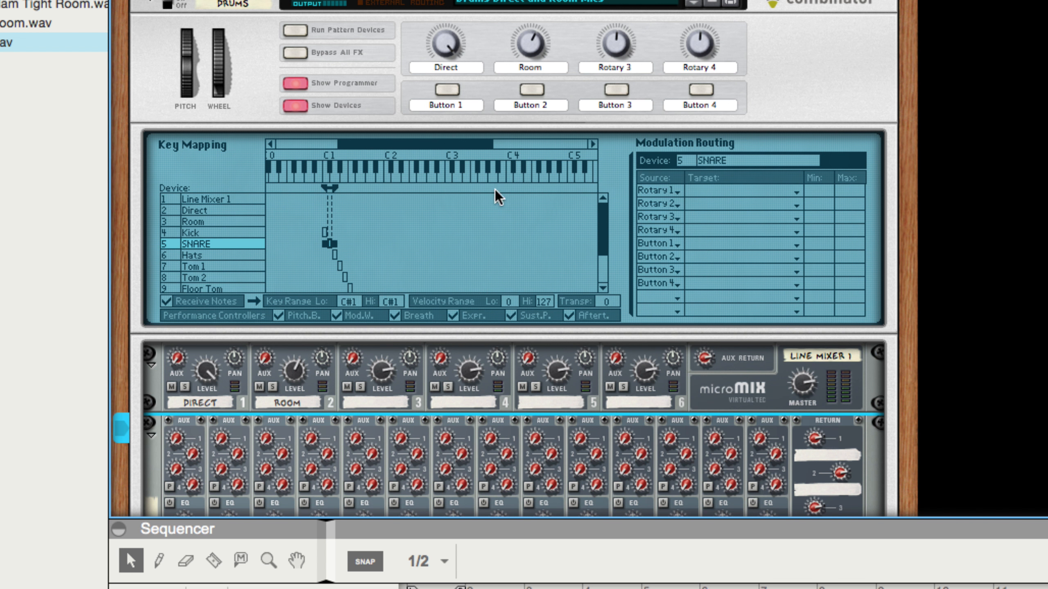
{"action": "left_click", "coordinate": [151, 434]}
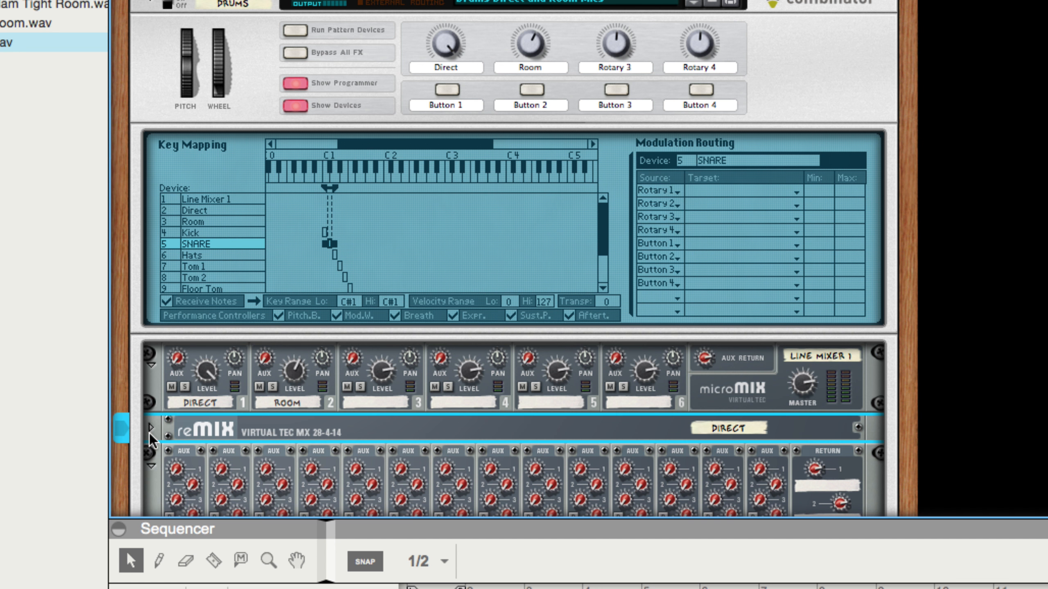
{"action": "left_click", "coordinate": [151, 465]}
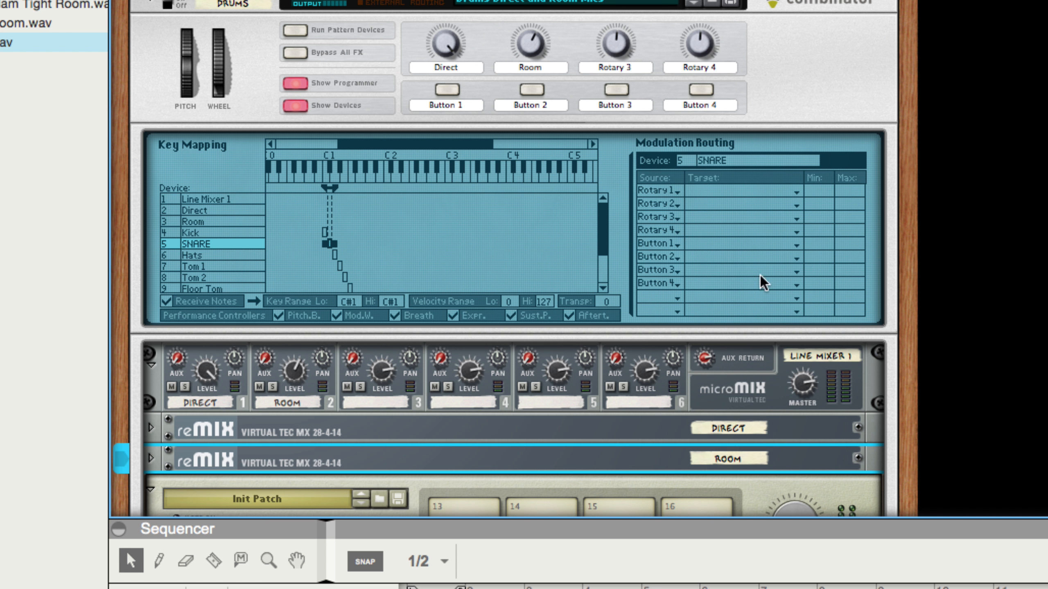
{"action": "left_click", "coordinate": [600, 239]}
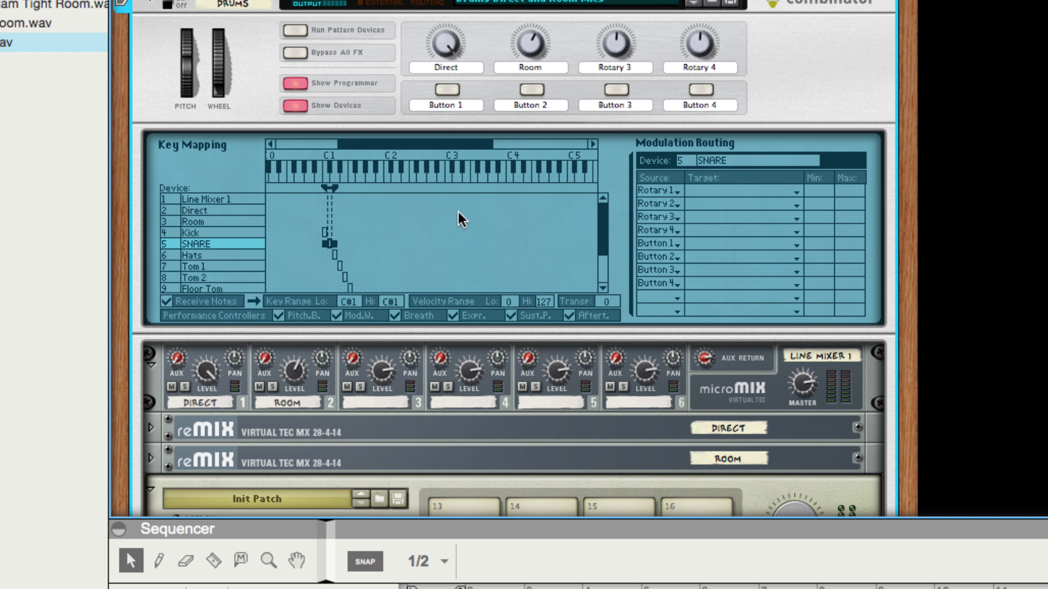
{"action": "left_click", "coordinate": [232, 200]}
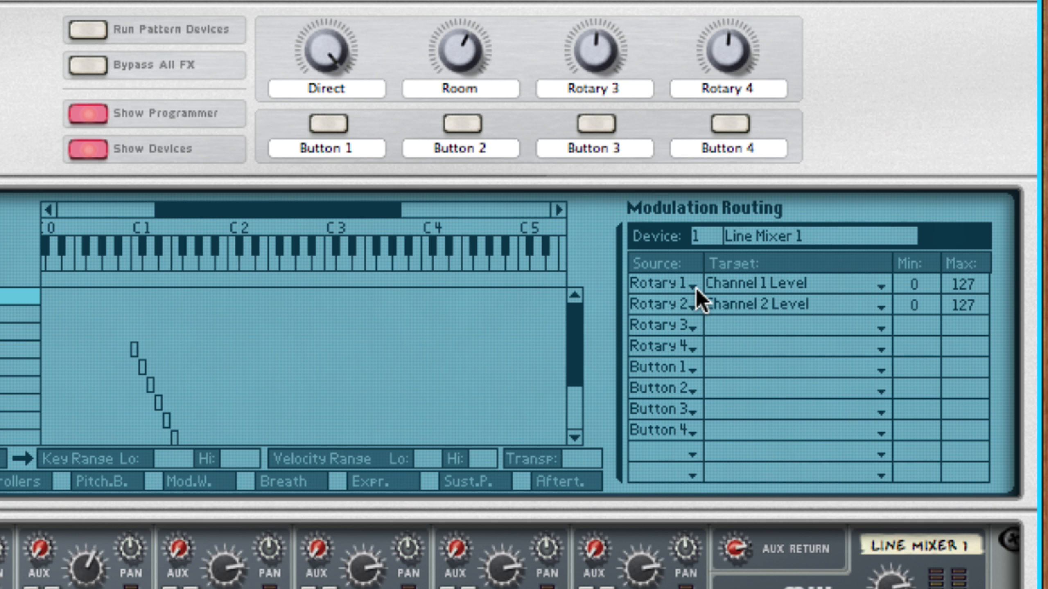
{"action": "left_click", "coordinate": [887, 286]}
{"action": "mouse_move", "coordinate": [912, 288]}
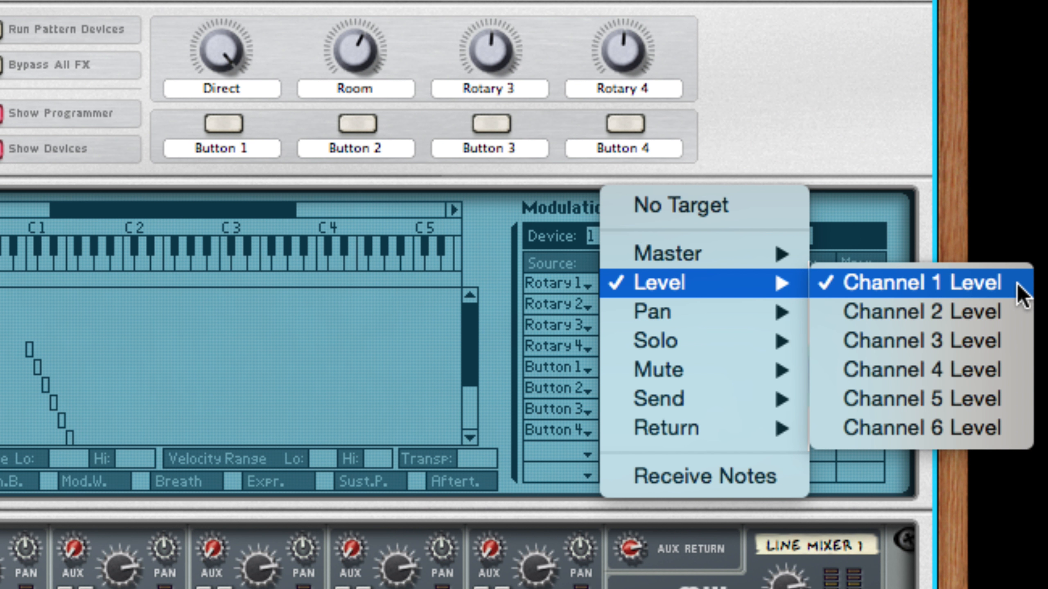
{"action": "left_click", "coordinate": [537, 241]}
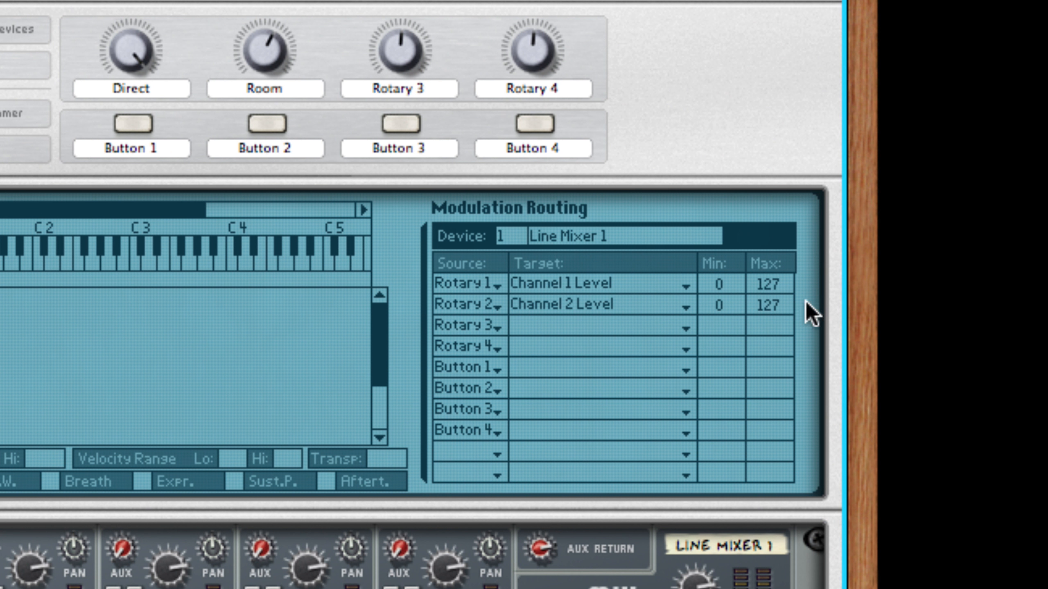
{"action": "left_click", "coordinate": [696, 288]}
{"action": "mouse_move", "coordinate": [697, 289]}
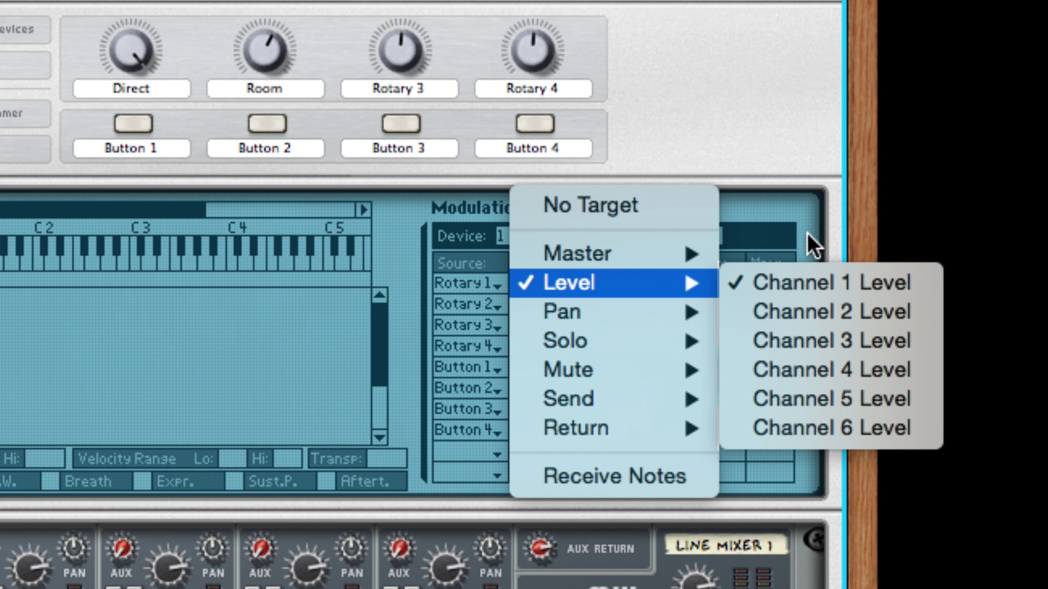
{"action": "left_click", "coordinate": [742, 233]}
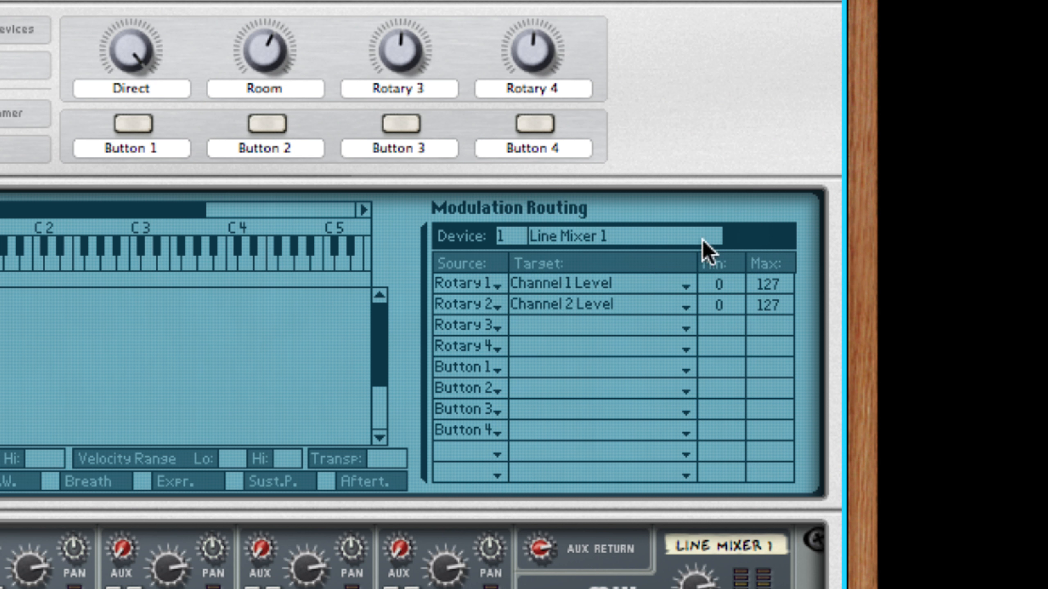
Review the level target options for Rotary 2 in Line Mixer 1's modulation routing
{"action": "left_click", "coordinate": [615, 309]}
{"action": "mouse_move", "coordinate": [627, 306]}
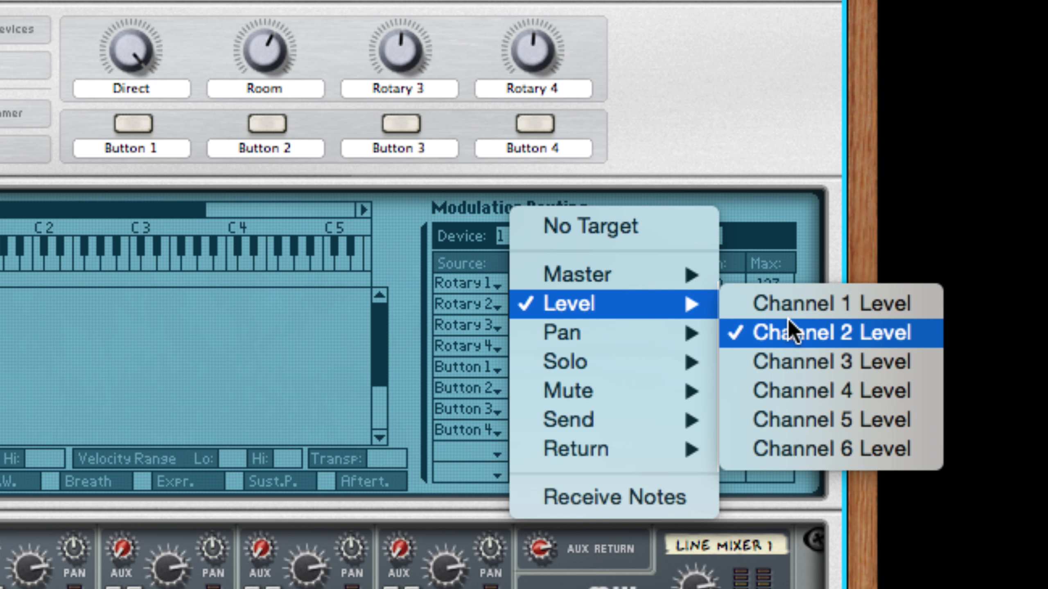
{"action": "left_click", "coordinate": [802, 238]}
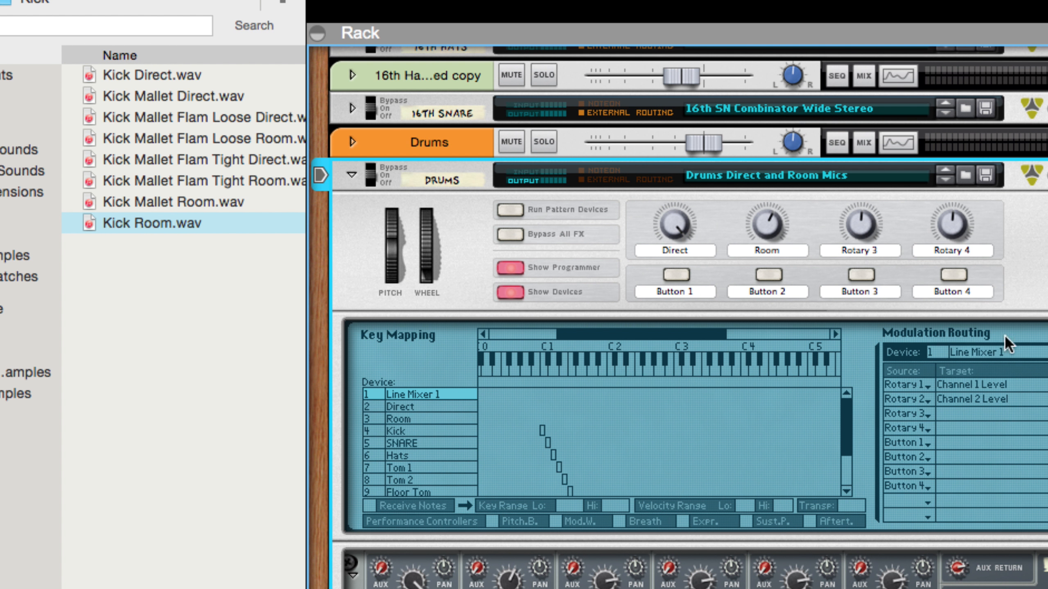
{"action": "left_click", "coordinate": [446, 431]}
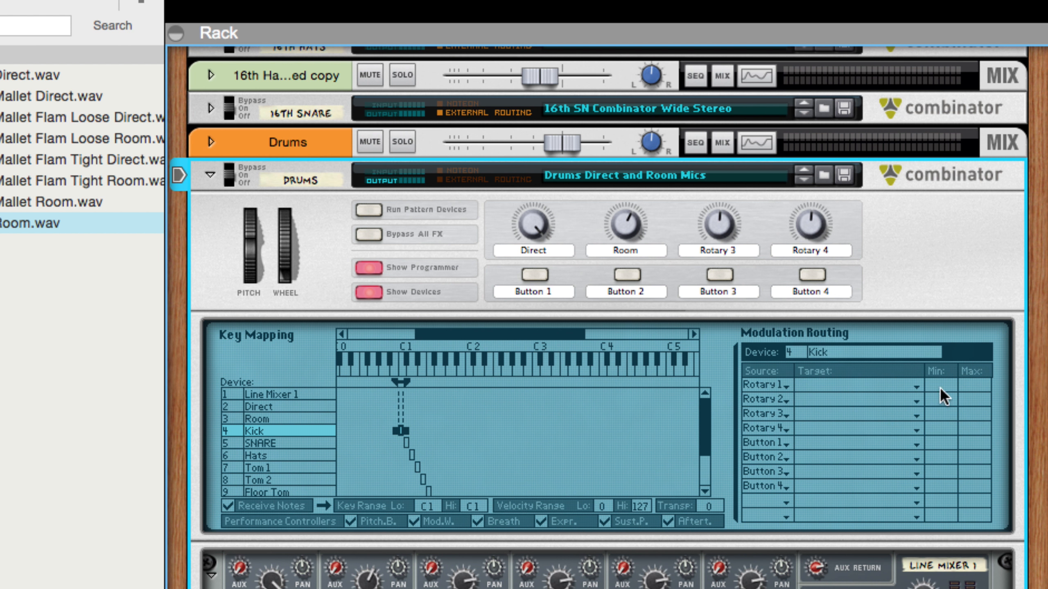
{"action": "left_click", "coordinate": [913, 386]}
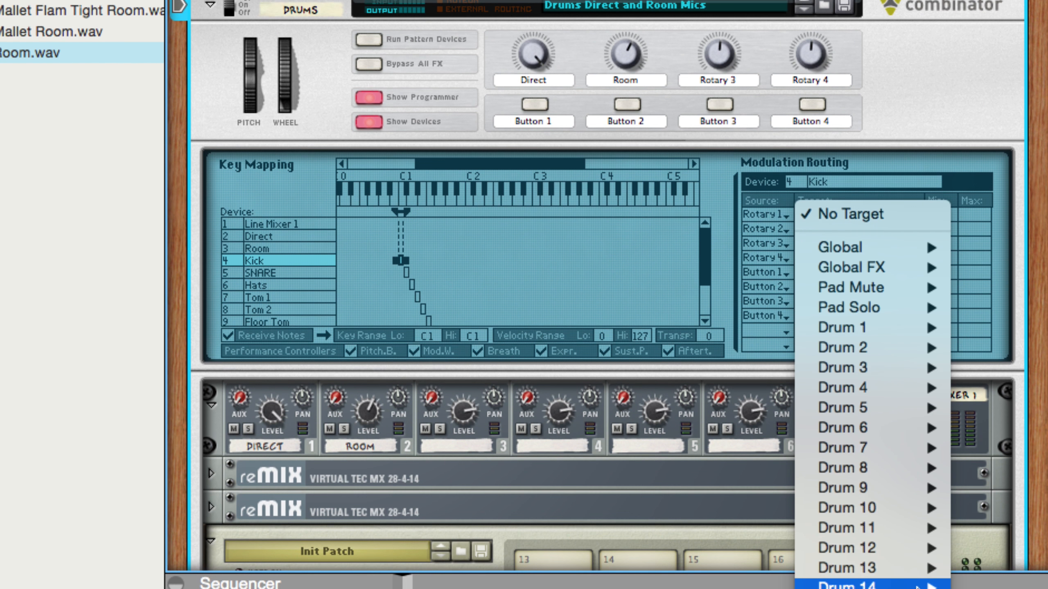
{"action": "mouse_move", "coordinate": [916, 586]}
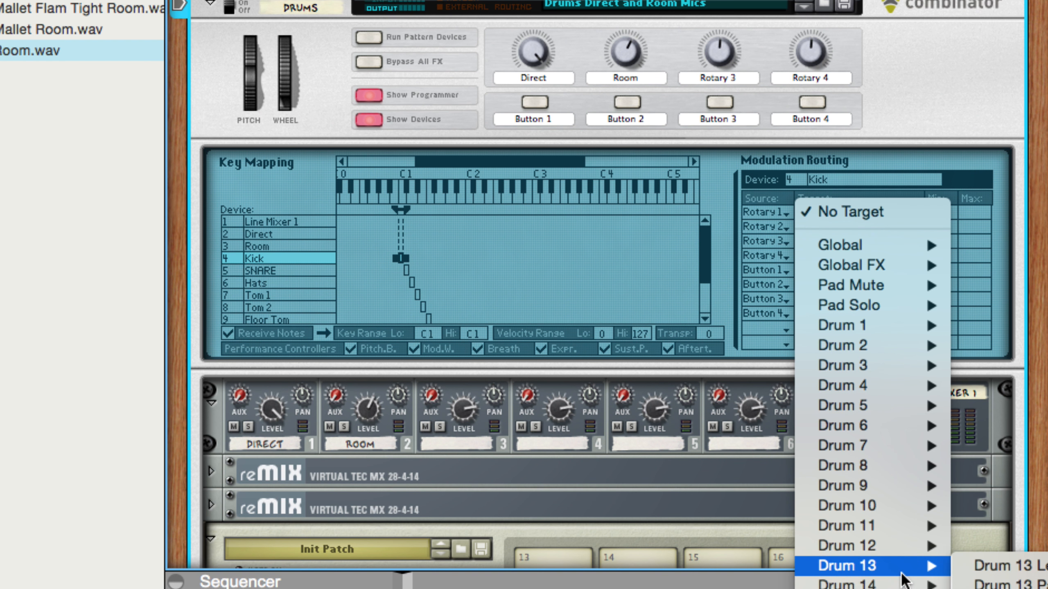
{"action": "left_click", "coordinate": [890, 161]}
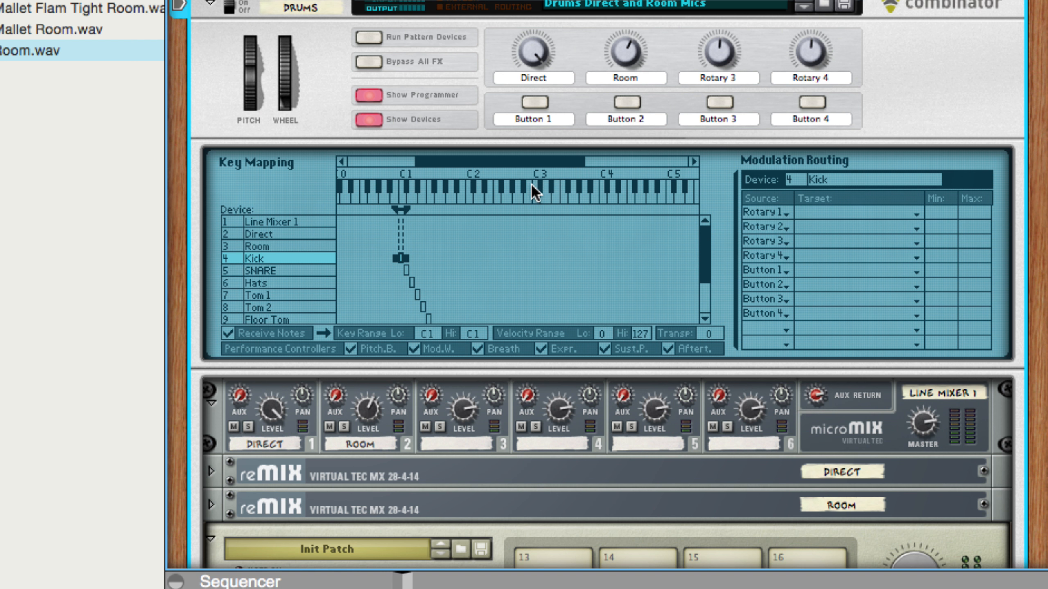
Select Line Mixer 1 in the device list and examine the target categories and channel level options for Rotary 1
{"action": "left_click", "coordinate": [302, 223]}
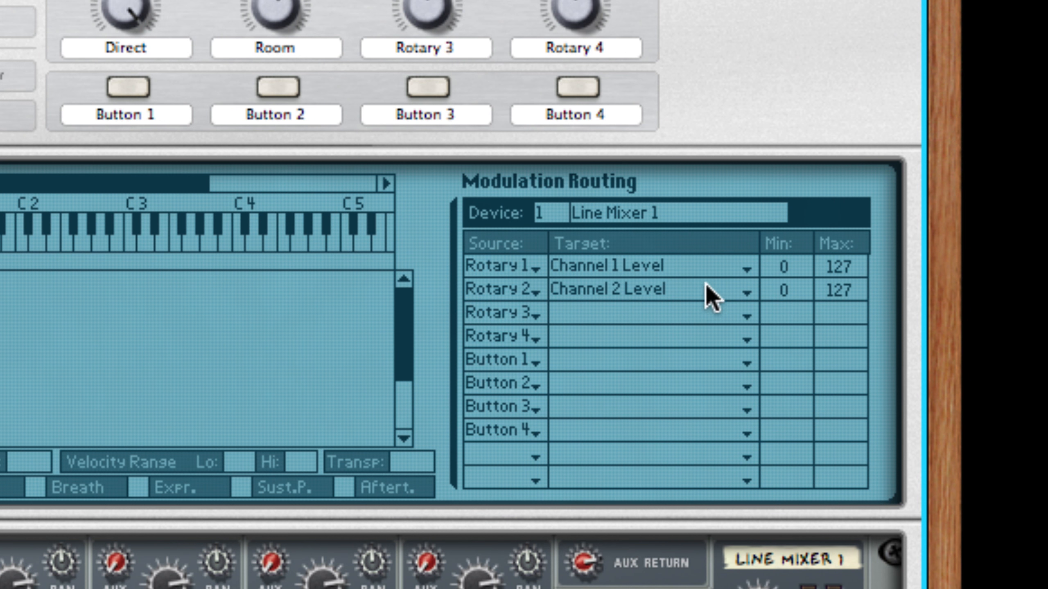
{"action": "left_click", "coordinate": [652, 272]}
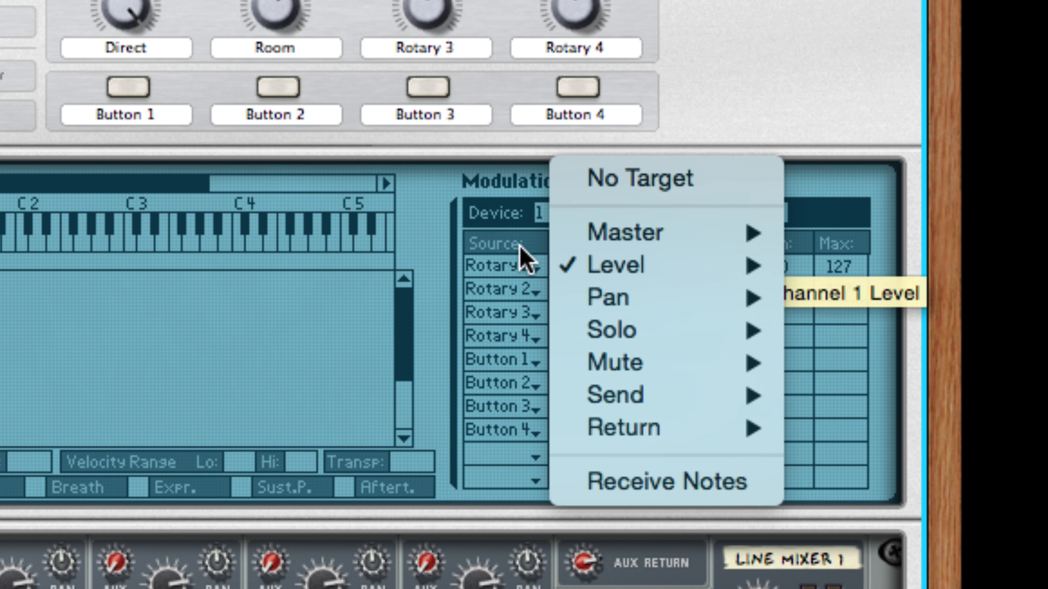
{"action": "left_click", "coordinate": [519, 243]}
{"action": "left_click", "coordinate": [676, 272]}
{"action": "mouse_move", "coordinate": [697, 278]}
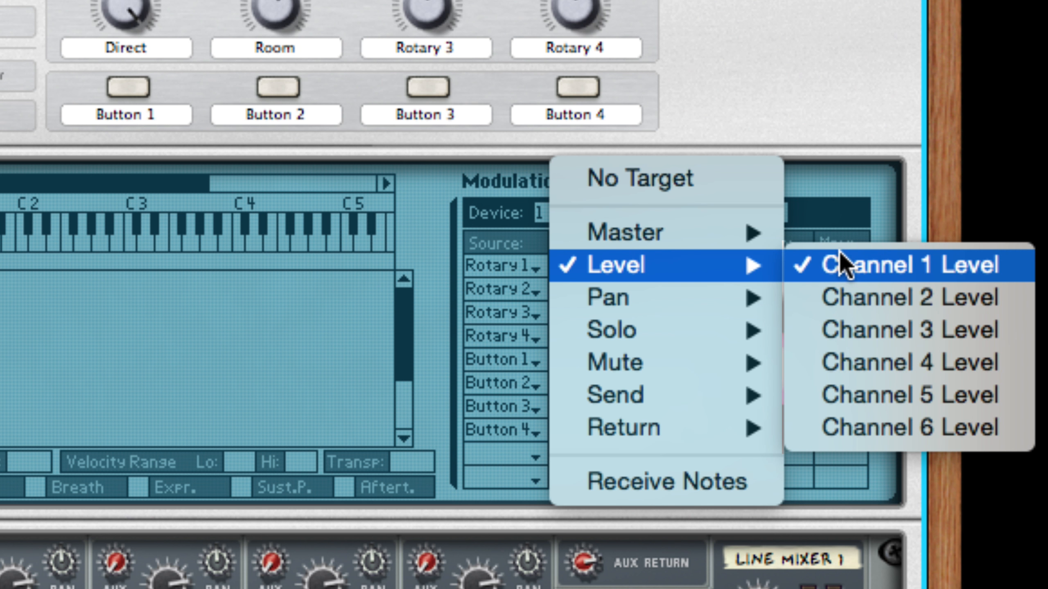
{"action": "left_click", "coordinate": [843, 217]}
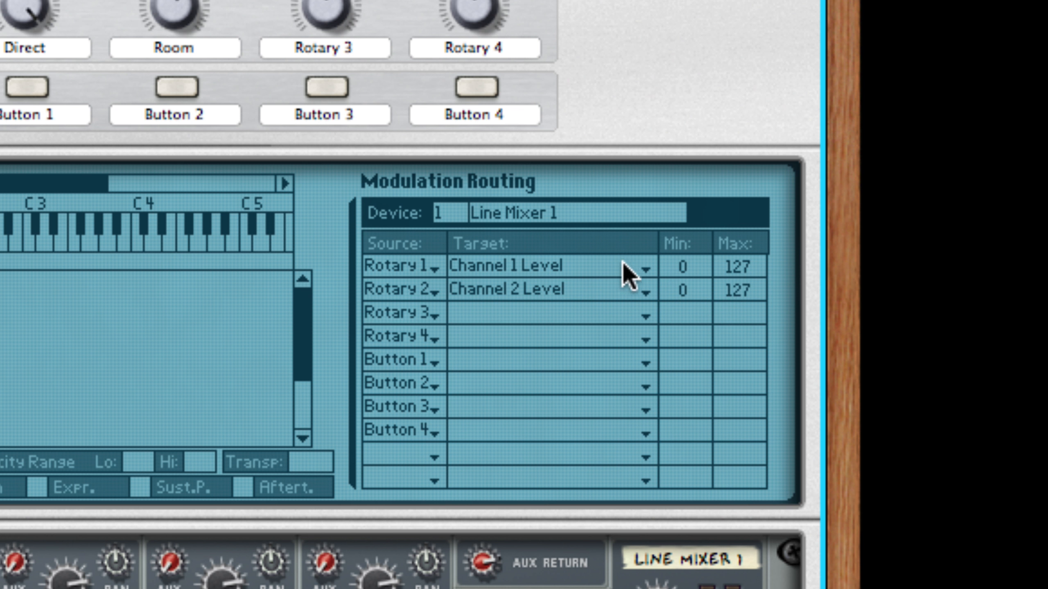
Compare the channel level targets assigned to Rotary 1 and Rotary 2 of Line Mixer 1
{"action": "left_click", "coordinate": [645, 268]}
{"action": "mouse_move", "coordinate": [649, 268]}
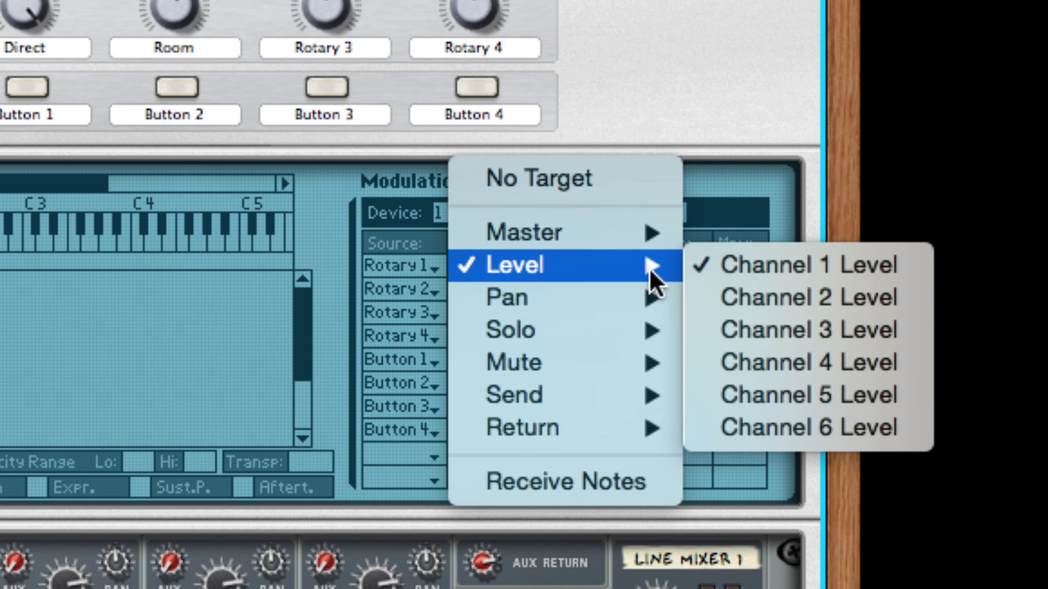
{"action": "left_click", "coordinate": [730, 220]}
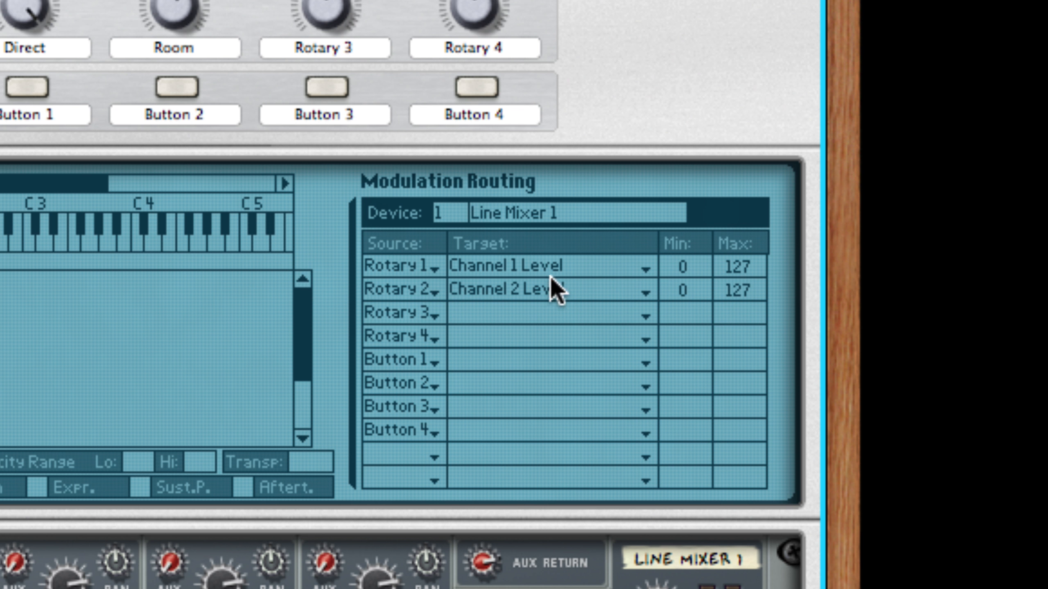
{"action": "left_click", "coordinate": [641, 294]}
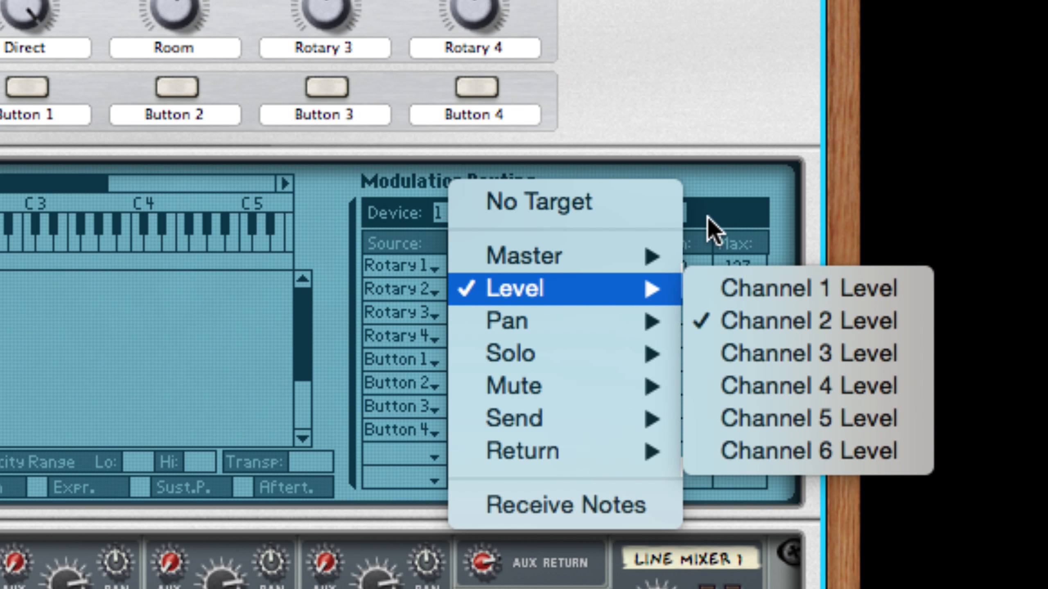
{"action": "left_click", "coordinate": [711, 229]}
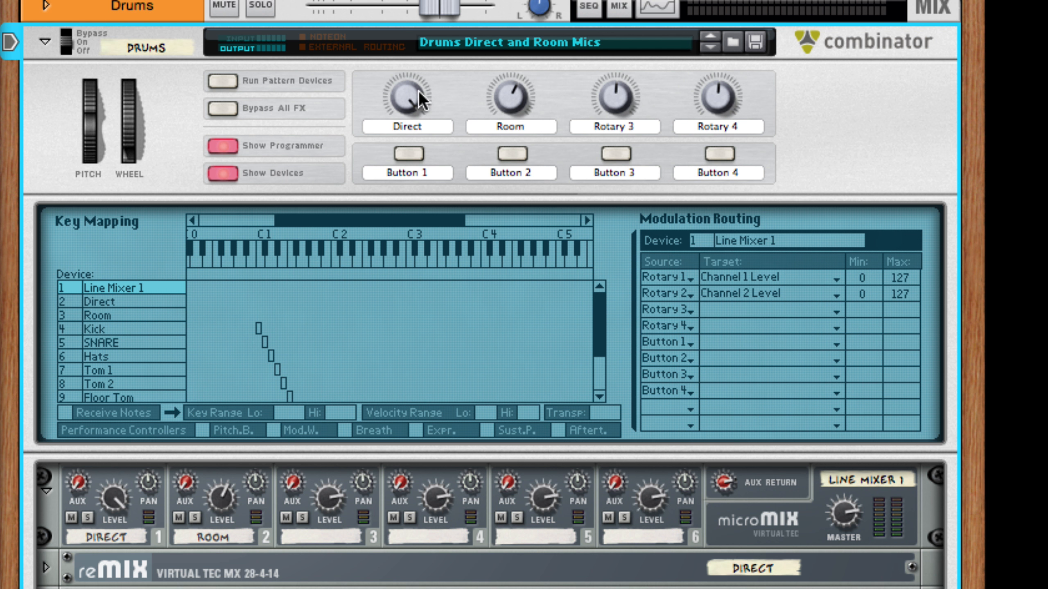
Open the Direct rotary's name for editing, leave it as is, and turn the Room rotary down to 0
{"action": "double_click", "coordinate": [407, 126]}
{"action": "left_click", "coordinate": [456, 95]}
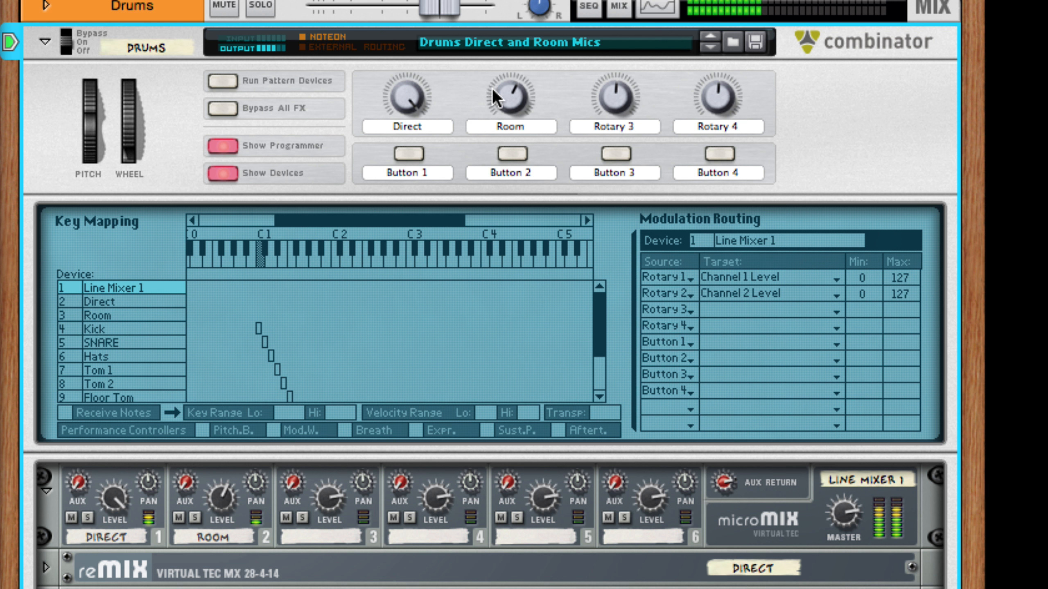
{"action": "mouse_move", "coordinate": [500, 99]}
{"action": "left_click_drag", "start_coordinate": [499, 99], "coordinate": [475, 166]}
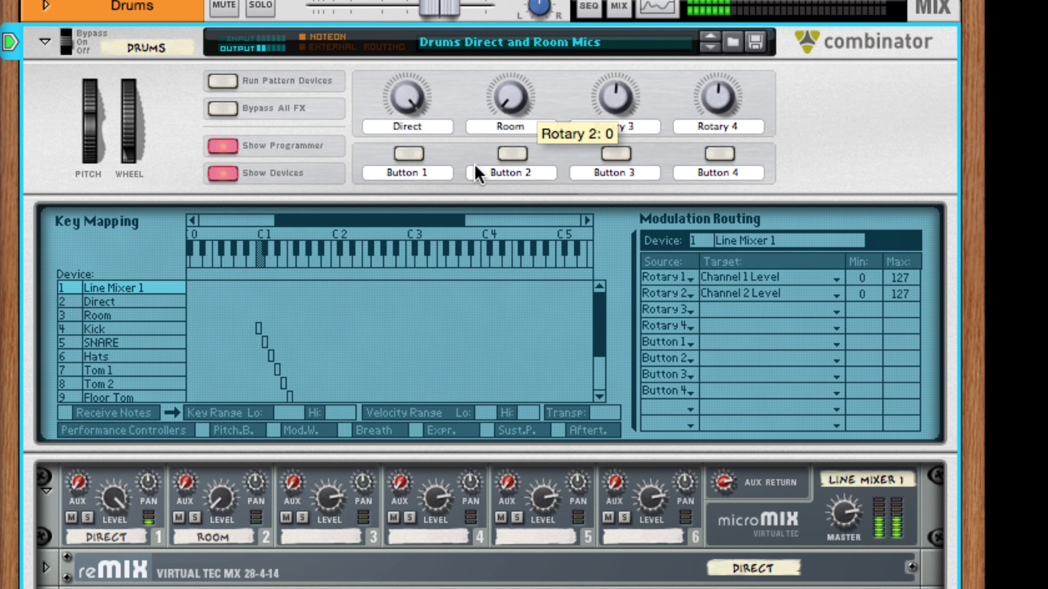
Turn the Direct rotary down, raise the Room rotary past its midpoint, and return Direct to 127
{"action": "left_click_drag", "start_coordinate": [408, 108], "coordinate": [406, 228]}
{"action": "left_click_drag", "start_coordinate": [521, 90], "coordinate": [485, 47]}
{"action": "left_click_drag", "start_coordinate": [428, 100], "coordinate": [397, 16]}
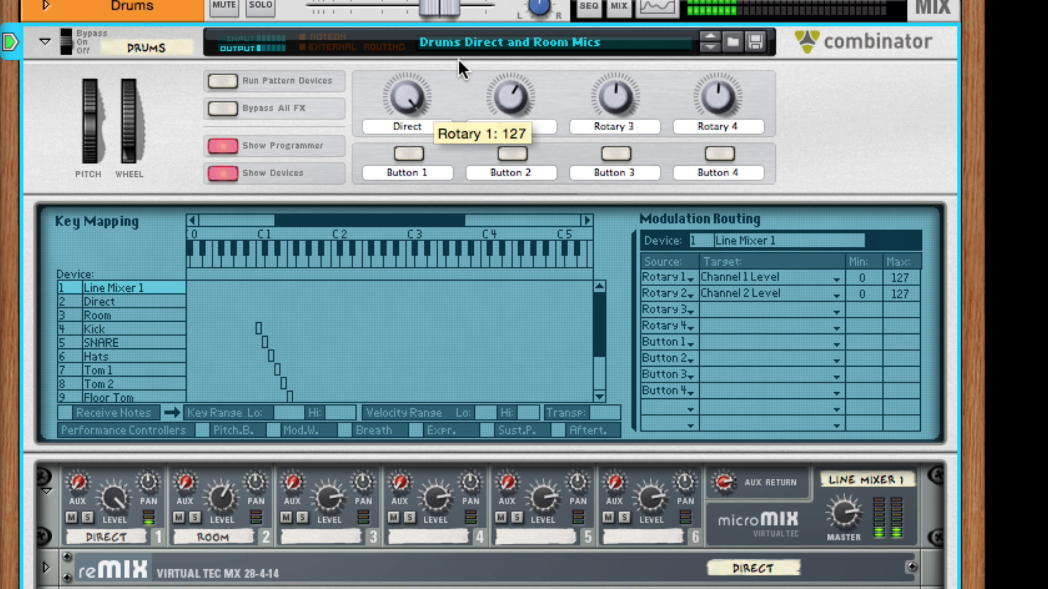
Lower the Combinator's Room rotary in stages down to its minimum
{"action": "mouse_move", "coordinate": [507, 88]}
{"action": "left_mouse_down"}
{"action": "mouse_move", "coordinate": [508, 111]}
{"action": "mouse_move", "coordinate": [504, 99]}
{"action": "left_mouse_up"}
{"action": "scroll", "coordinate": [504, 352], "scroll_direction": "down", "scroll_amount": 3}
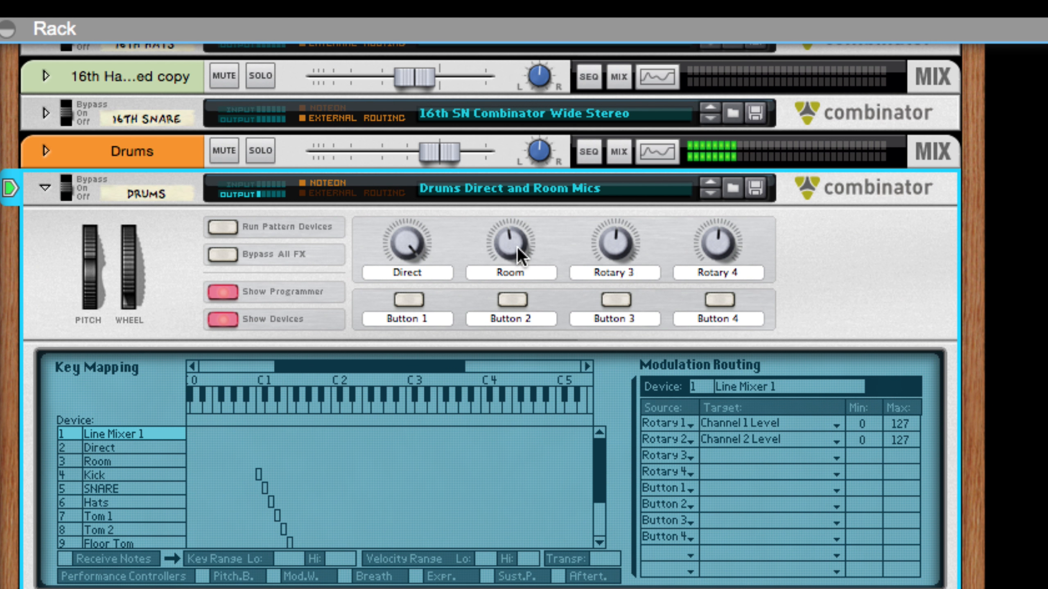
{"action": "left_click_drag", "start_coordinate": [519, 253], "coordinate": [511, 284]}
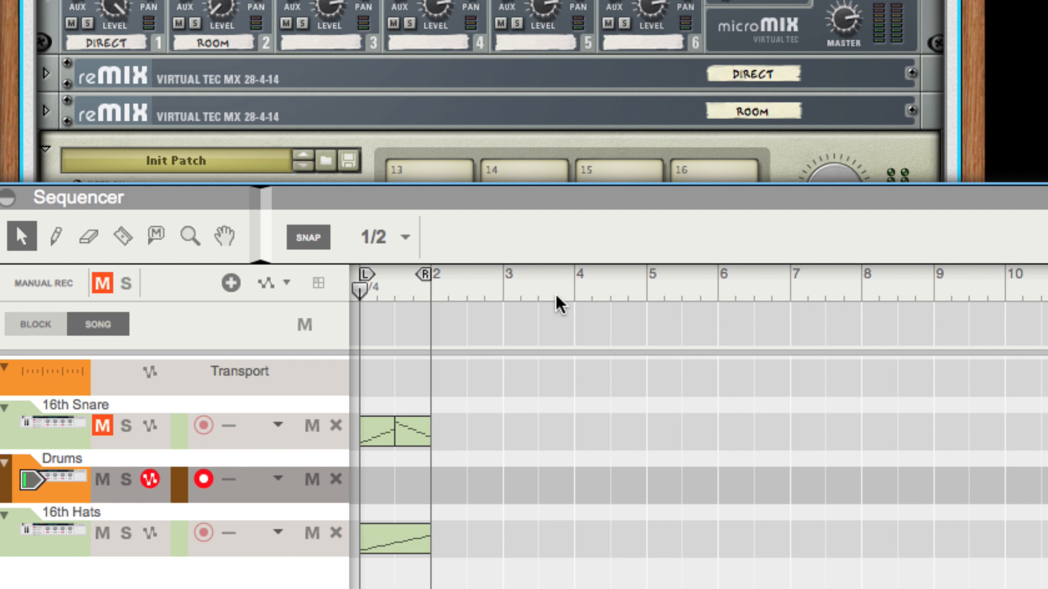
Hide the drum and FX section of the Kick Kong and fold the device
{"action": "scroll", "coordinate": [553, 34], "scroll_direction": "down", "scroll_amount": 10}
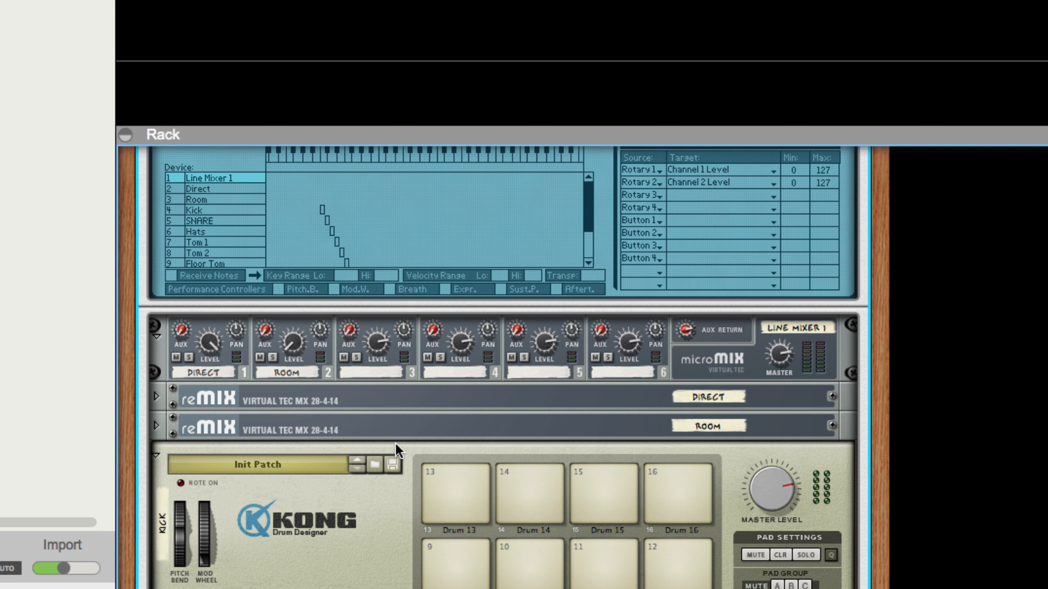
{"action": "scroll", "coordinate": [391, 524], "scroll_direction": "down", "scroll_amount": 15}
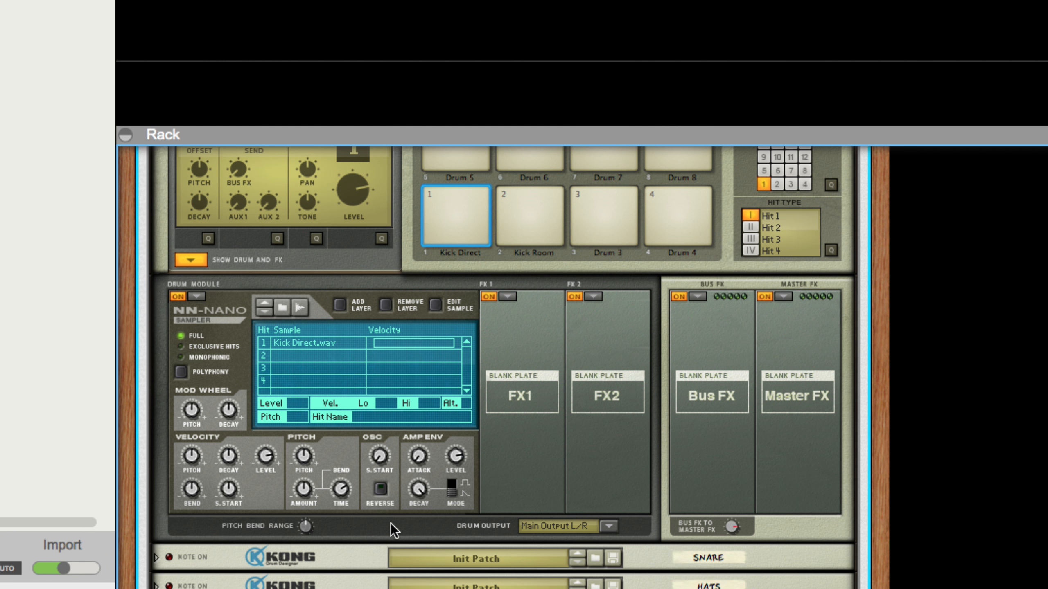
{"action": "left_click", "coordinate": [190, 260]}
{"action": "scroll", "coordinate": [221, 164], "scroll_direction": "up", "scroll_amount": 6}
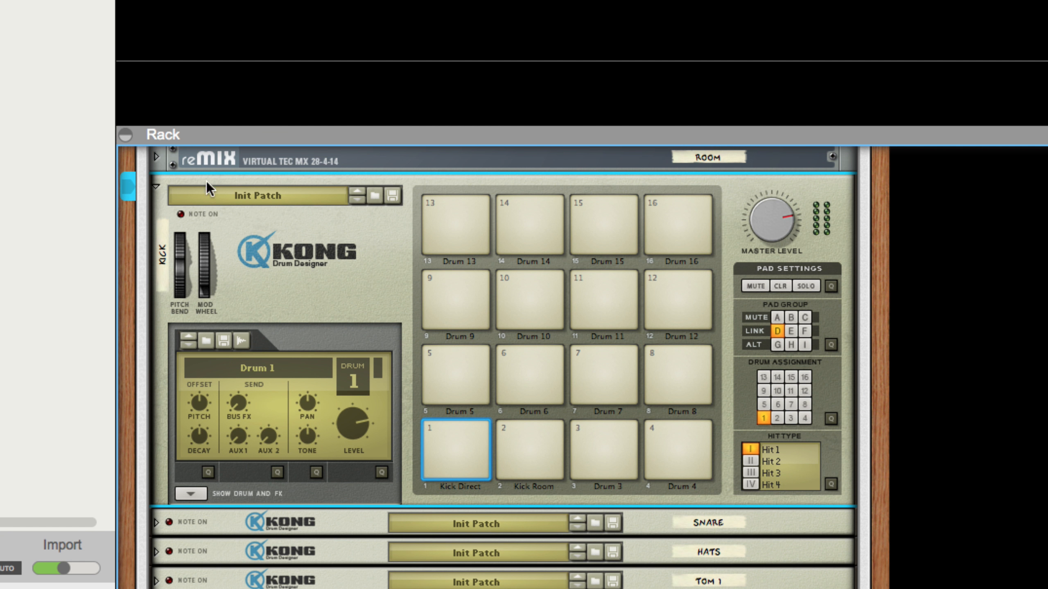
{"action": "left_click", "coordinate": [156, 188]}
Unfold the Snare Kong and assign its direct and room pads, 1 and 2, to link group D
{"action": "left_click", "coordinate": [155, 274]}
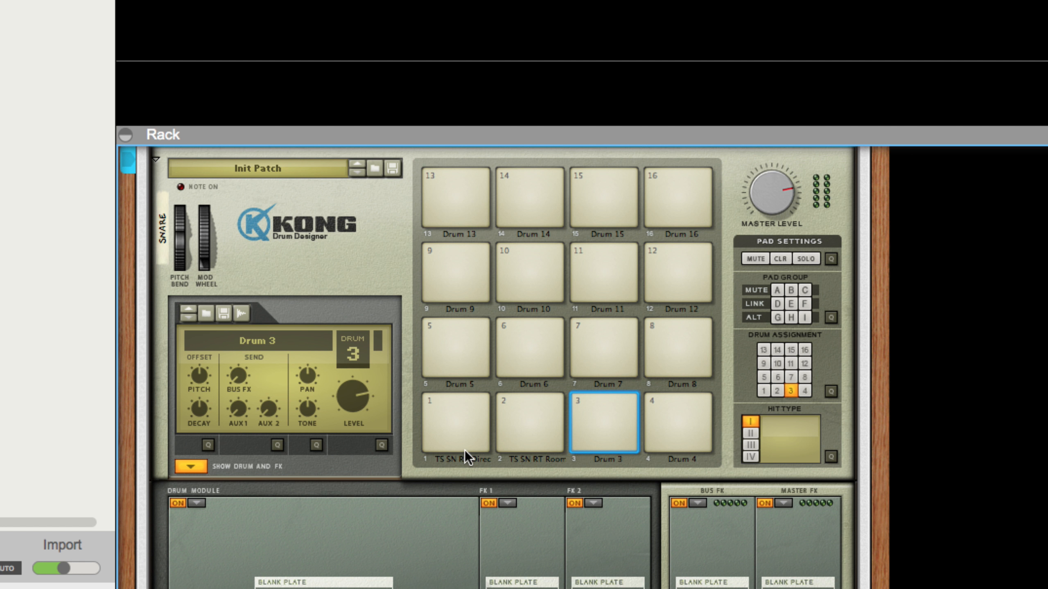
{"action": "left_click", "coordinate": [520, 416]}
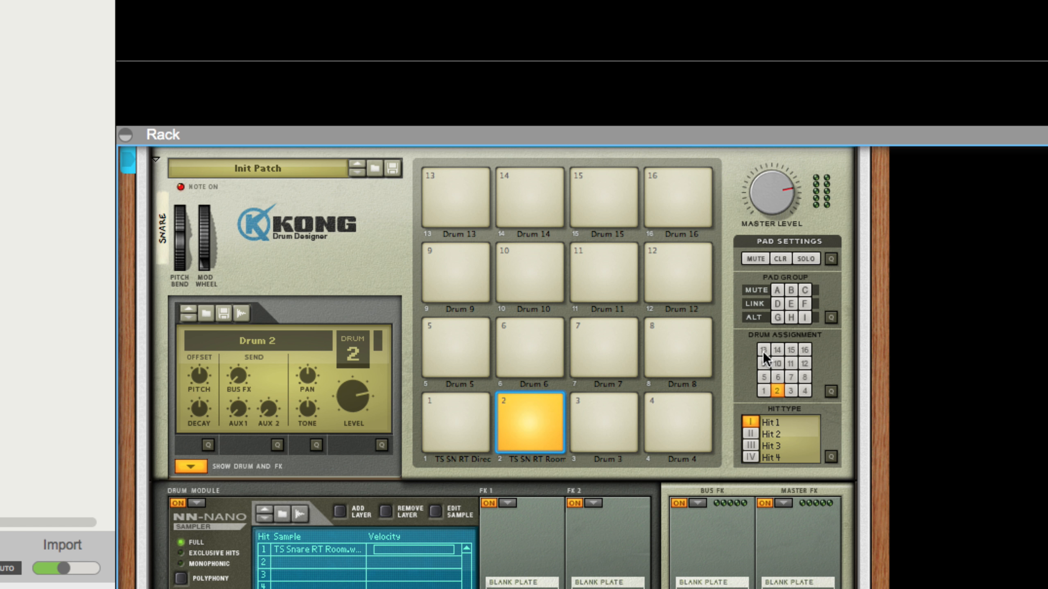
{"action": "left_click", "coordinate": [832, 315]}
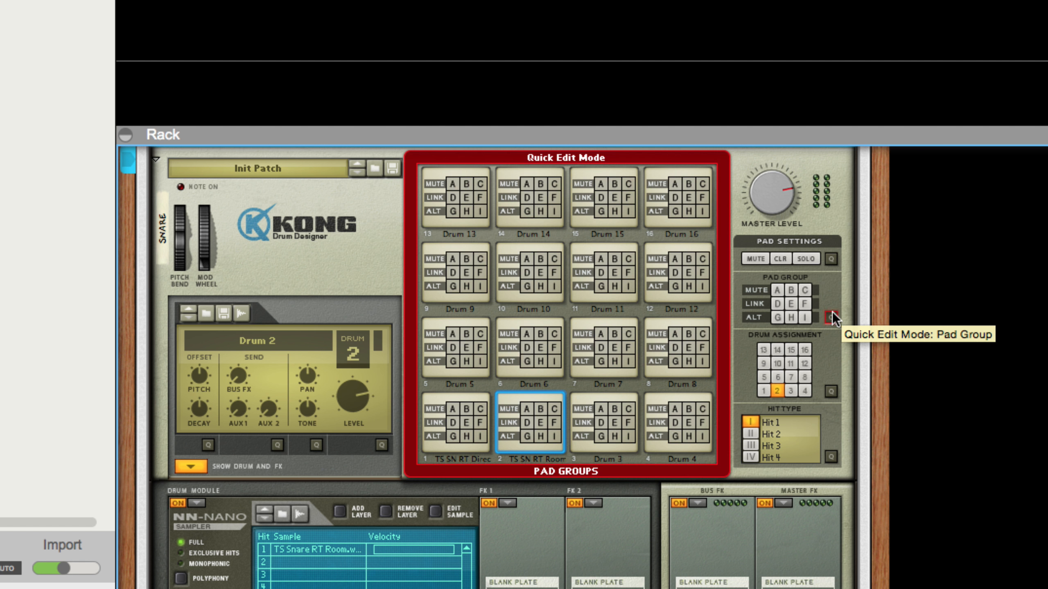
{"action": "left_click", "coordinate": [526, 423]}
{"action": "left_click", "coordinate": [453, 422]}
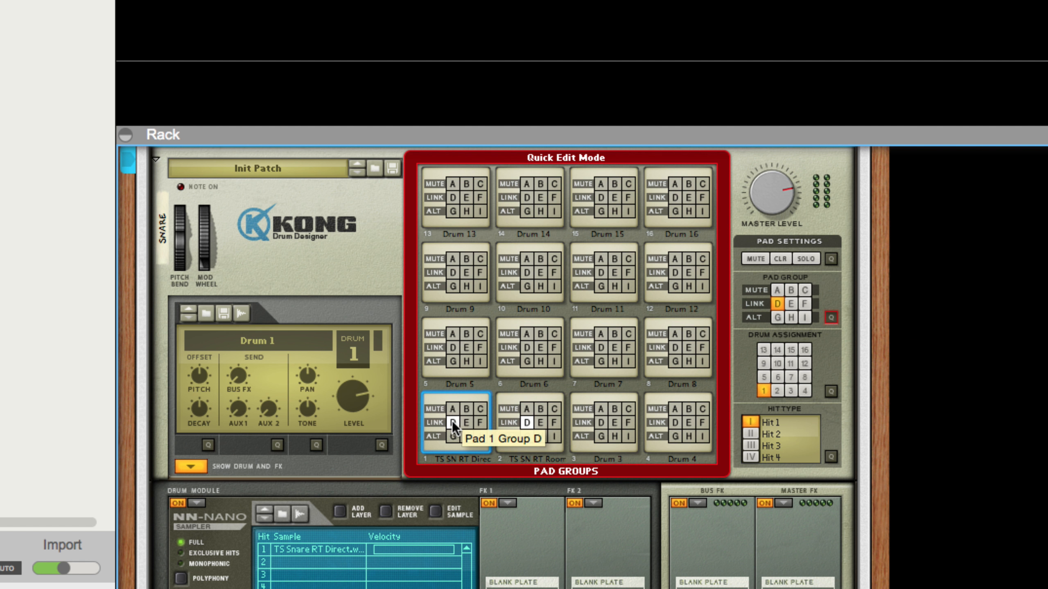
{"action": "left_click", "coordinate": [830, 317]}
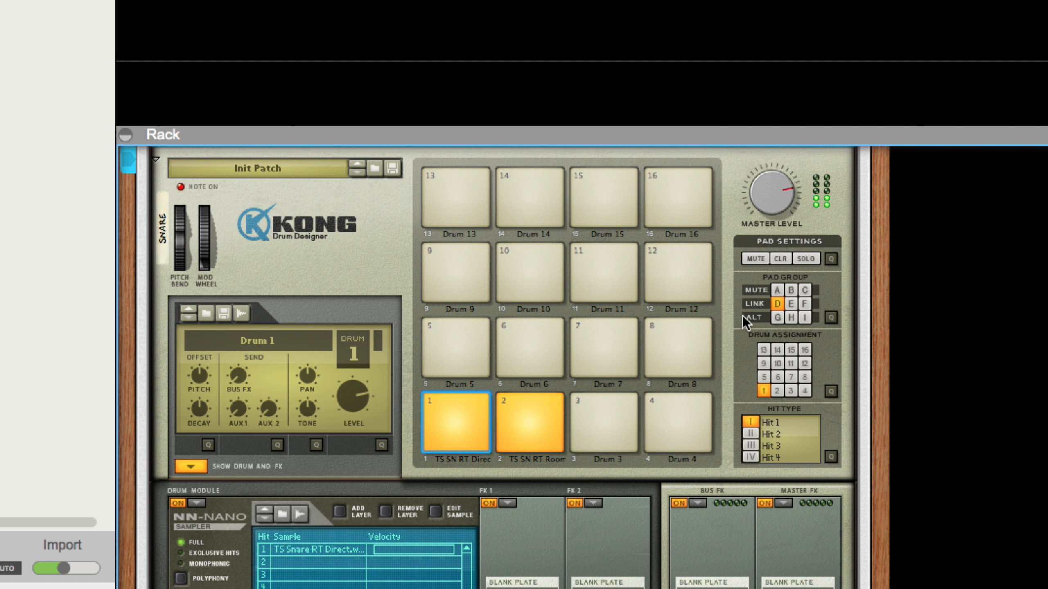
Raise the Combinator's Room rotary from its minimum to slightly past its midpoint
{"action": "scroll", "coordinate": [742, 316], "scroll_direction": "up", "scroll_amount": 15}
{"action": "scroll", "coordinate": [743, 313], "scroll_direction": "down", "scroll_amount": 1}
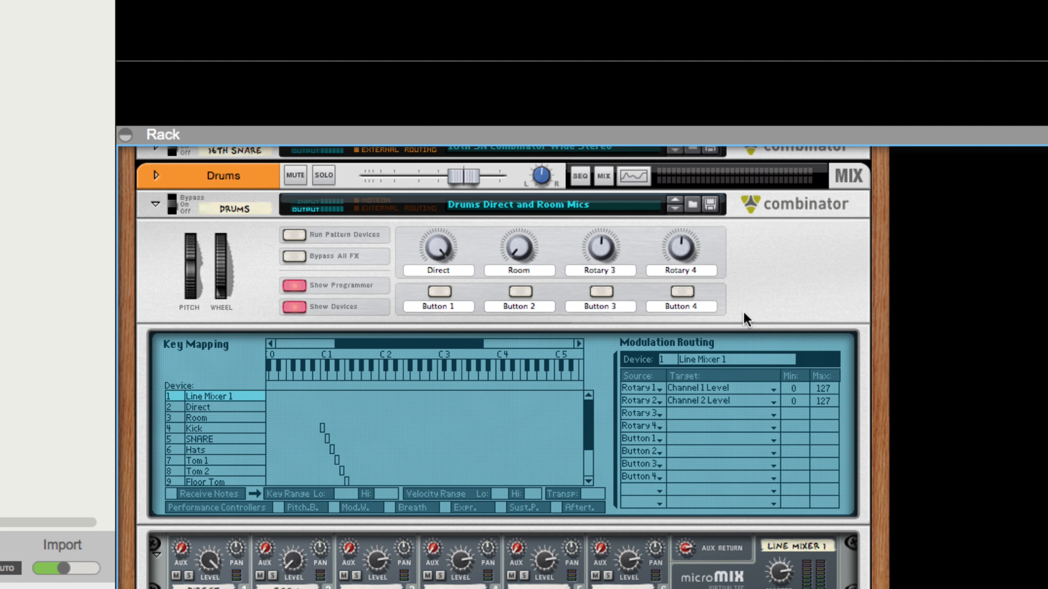
{"action": "left_click_drag", "start_coordinate": [514, 247], "coordinate": [498, 208]}
{"action": "mouse_move", "coordinate": [519, 247]}
{"action": "left_mouse_down"}
{"action": "mouse_move", "coordinate": [517, 258]}
{"action": "mouse_move", "coordinate": [516, 249]}
{"action": "left_mouse_up"}
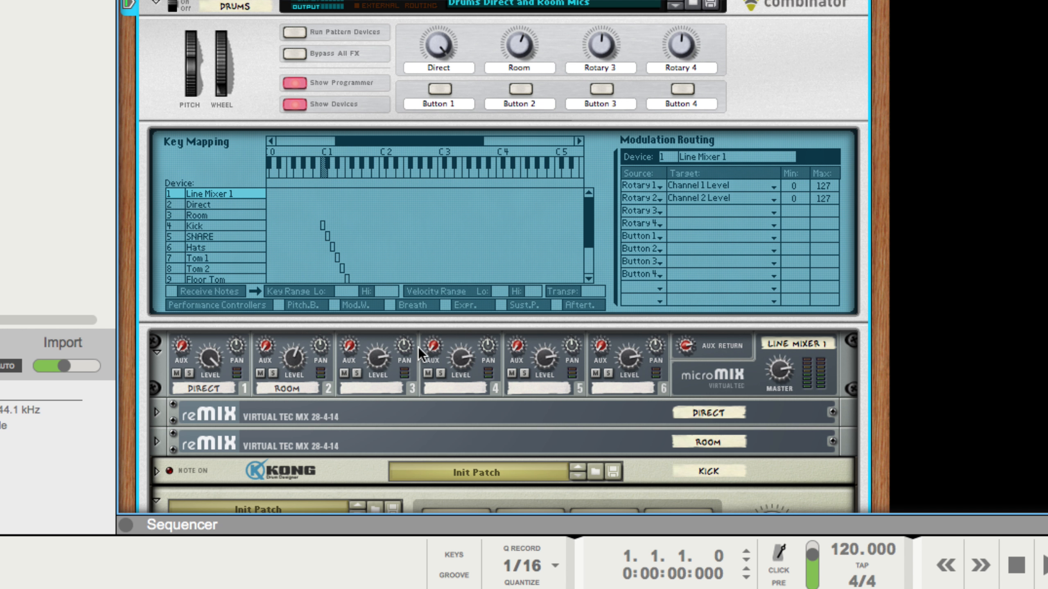
Unfold the Kick Kong, trigger the Kick Room pad, and adjust the level of Drum 2
{"action": "left_click", "coordinate": [157, 471]}
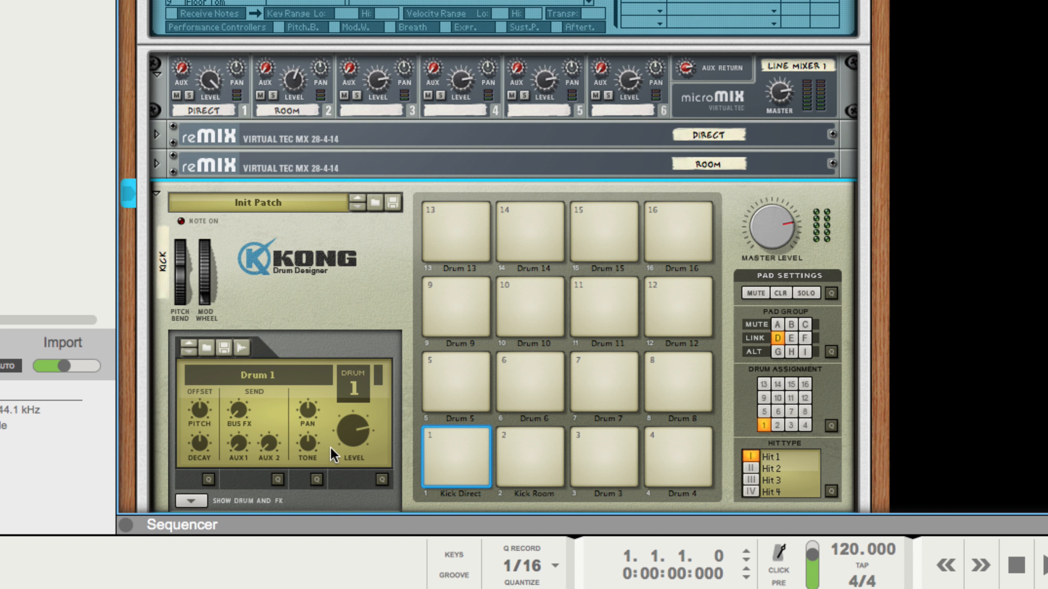
{"action": "left_click", "coordinate": [519, 433]}
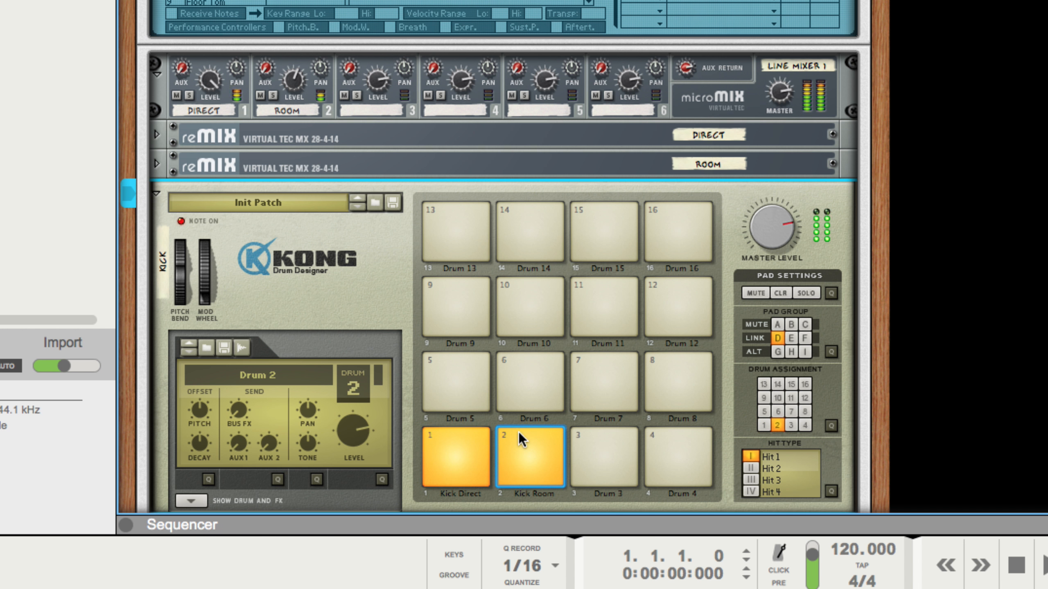
{"action": "left_click_drag", "start_coordinate": [352, 435], "coordinate": [348, 437]}
Turn the Combinator's Room rotary down to 0 and raise it back to about its midpoint
{"action": "scroll", "coordinate": [440, 98], "scroll_direction": "up", "scroll_amount": 2}
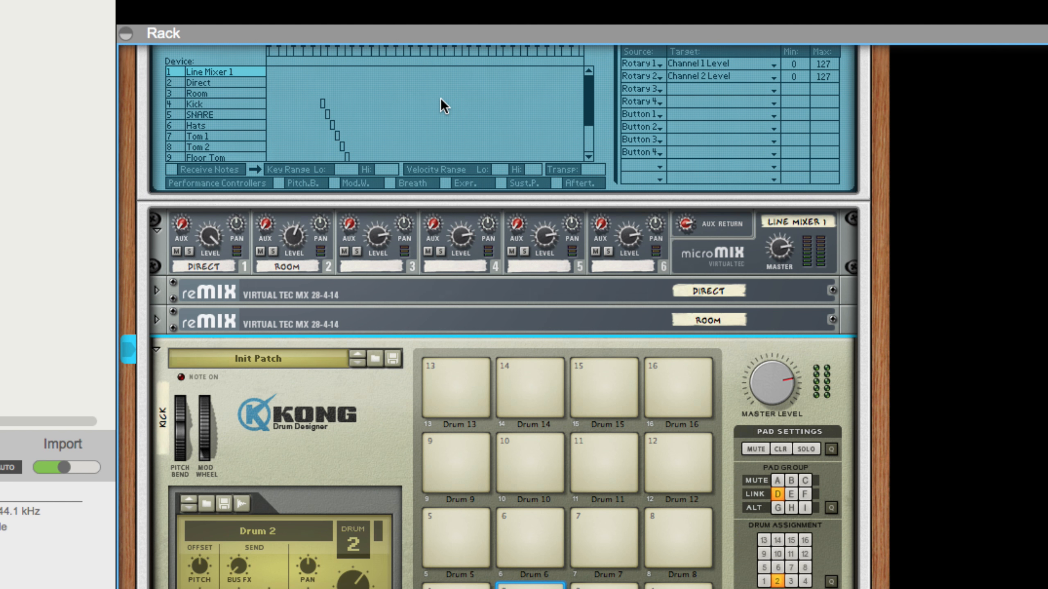
{"action": "scroll", "coordinate": [440, 99], "scroll_direction": "up", "scroll_amount": 4}
{"action": "left_click_drag", "start_coordinate": [518, 114], "coordinate": [510, 165]}
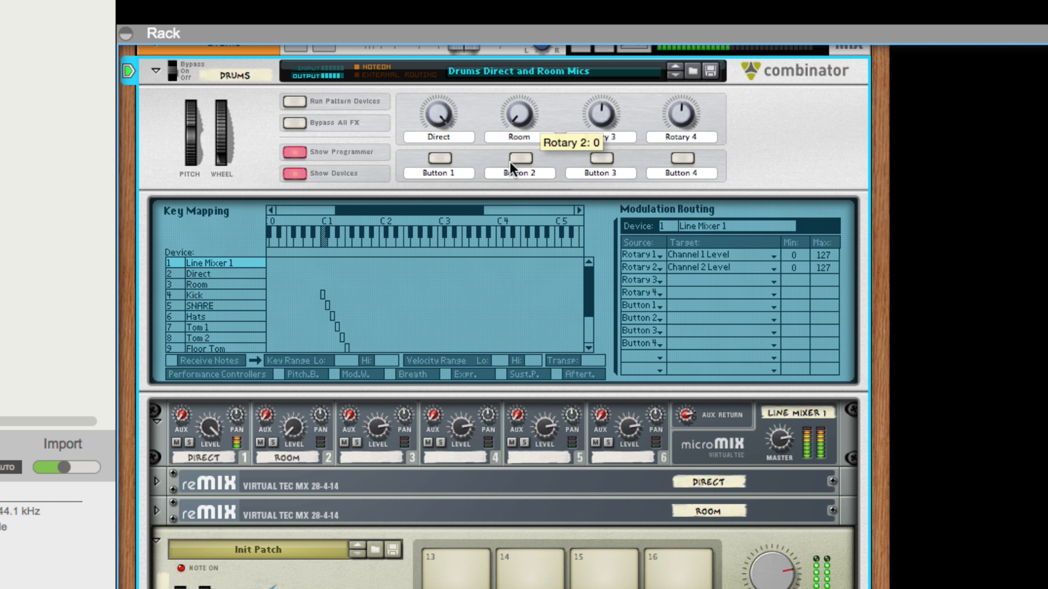
{"action": "left_click_drag", "start_coordinate": [510, 162], "coordinate": [512, 133]}
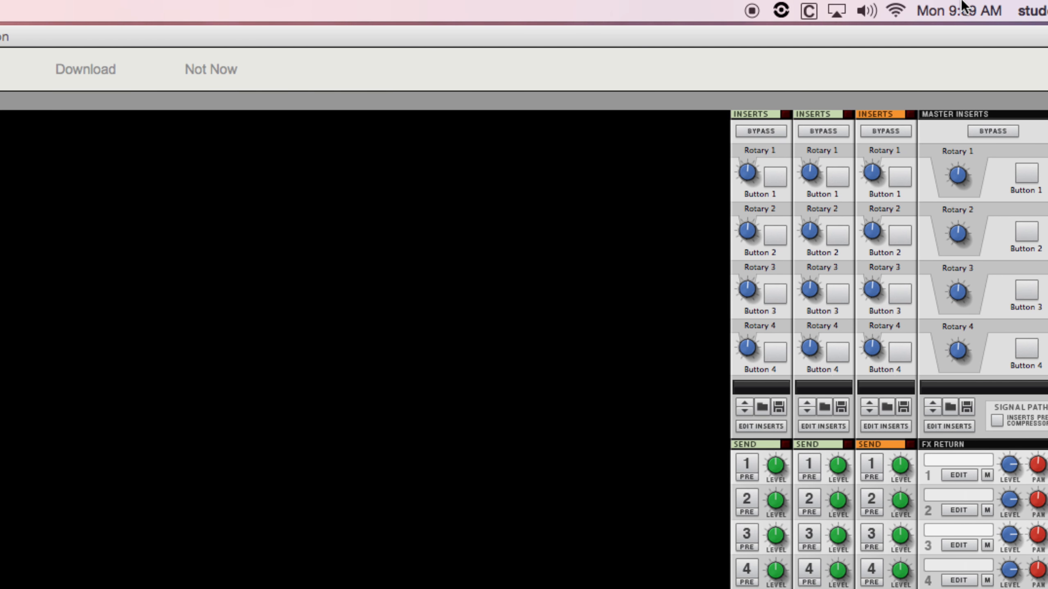
Raise the system sound volume and fold the Mixer area to return to the rack
{"action": "left_click", "coordinate": [866, 10]}
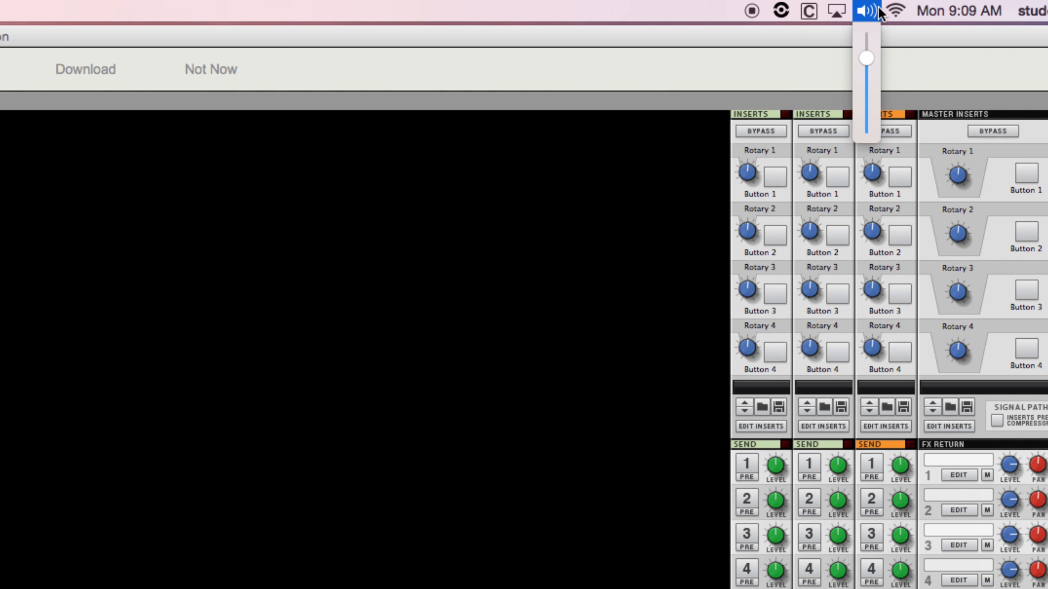
{"action": "left_click", "coordinate": [861, 44]}
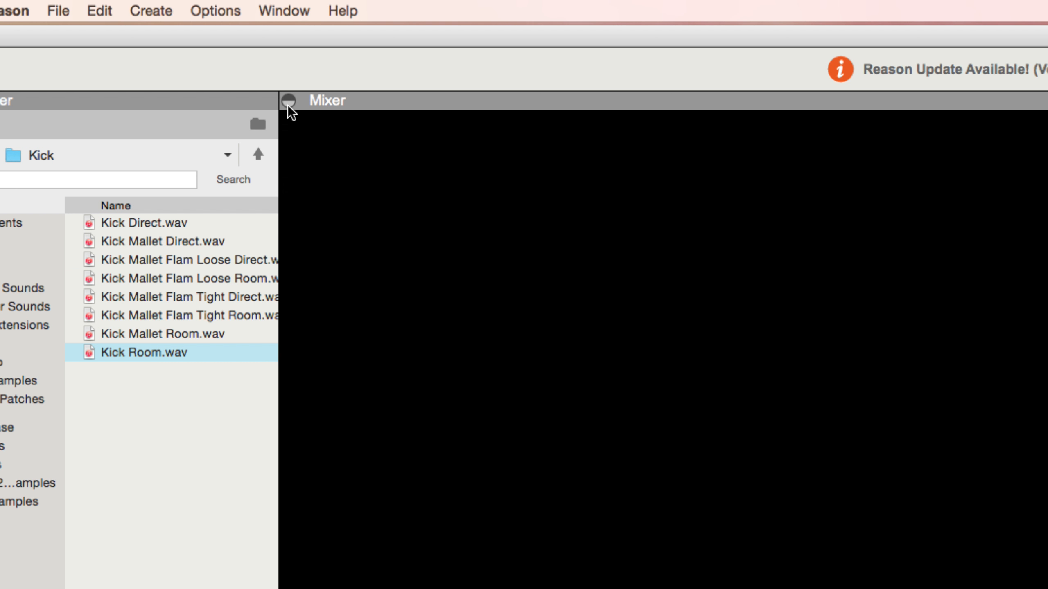
{"action": "left_click", "coordinate": [289, 103]}
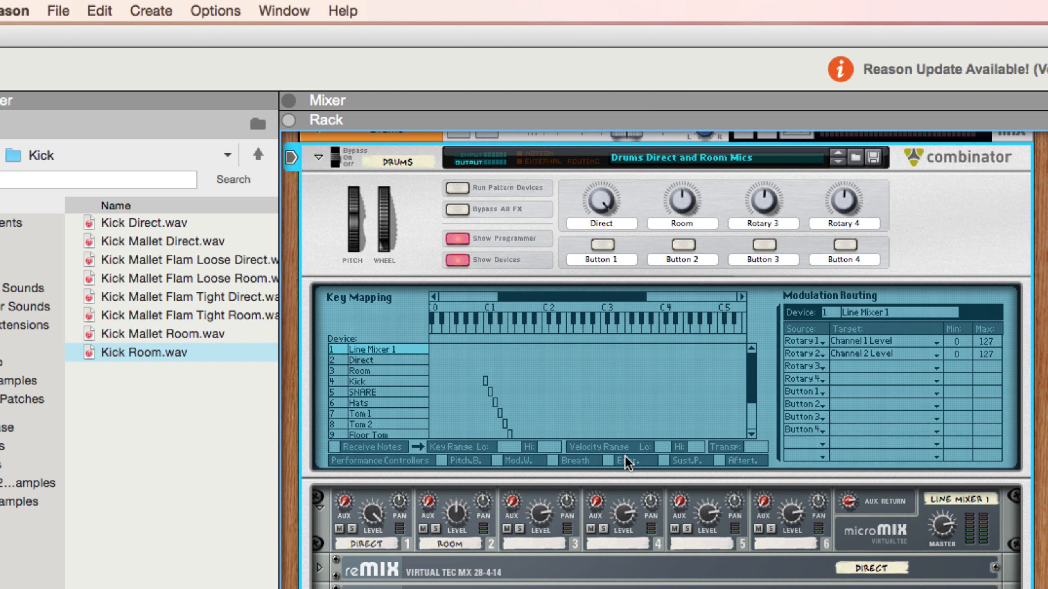
Save the song and fold the Kick Kong so the Snare Kong follows directly beneath it in the rack
{"action": "key", "text": "super+s"}
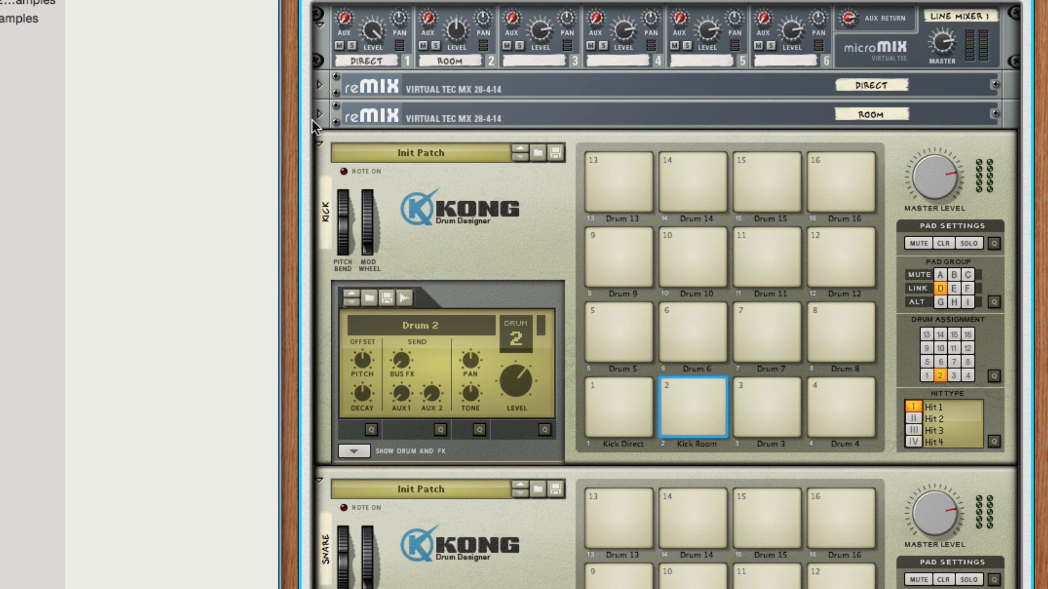
{"action": "left_click", "coordinate": [318, 141]}
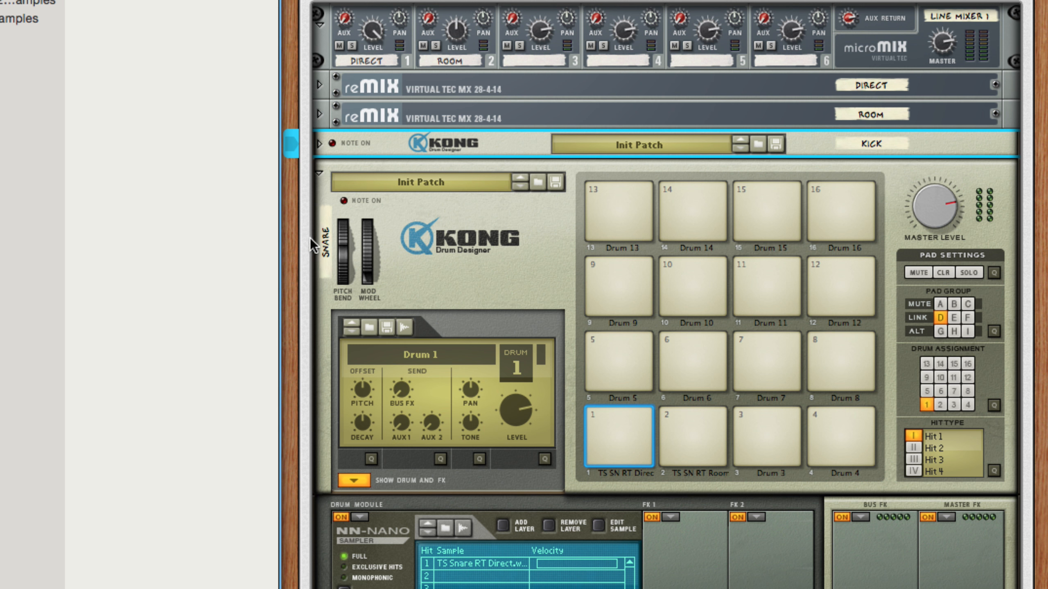
{"action": "left_click", "coordinate": [319, 143]}
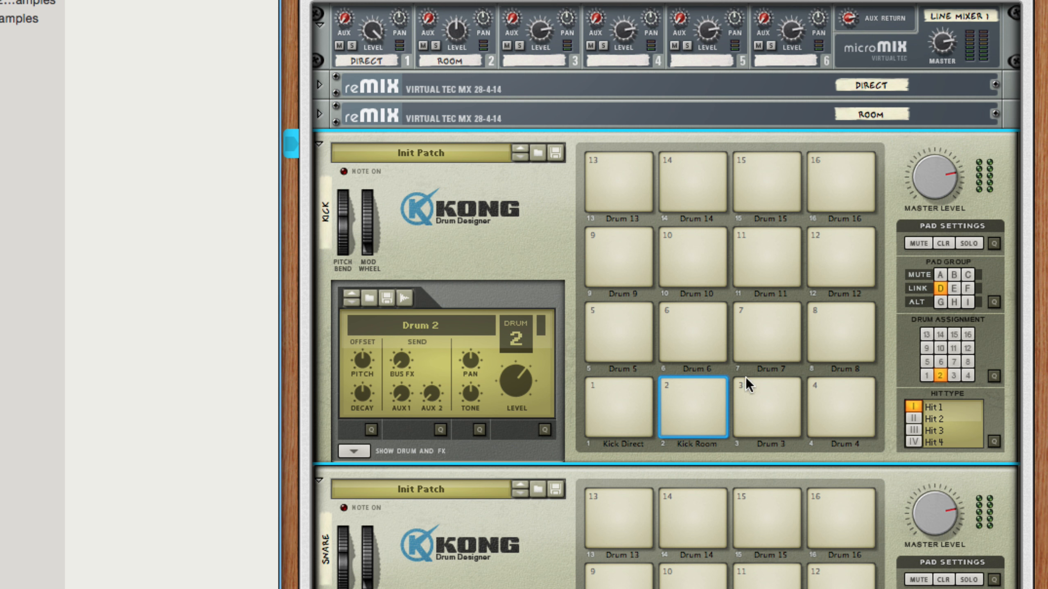
{"action": "left_click", "coordinate": [318, 143]}
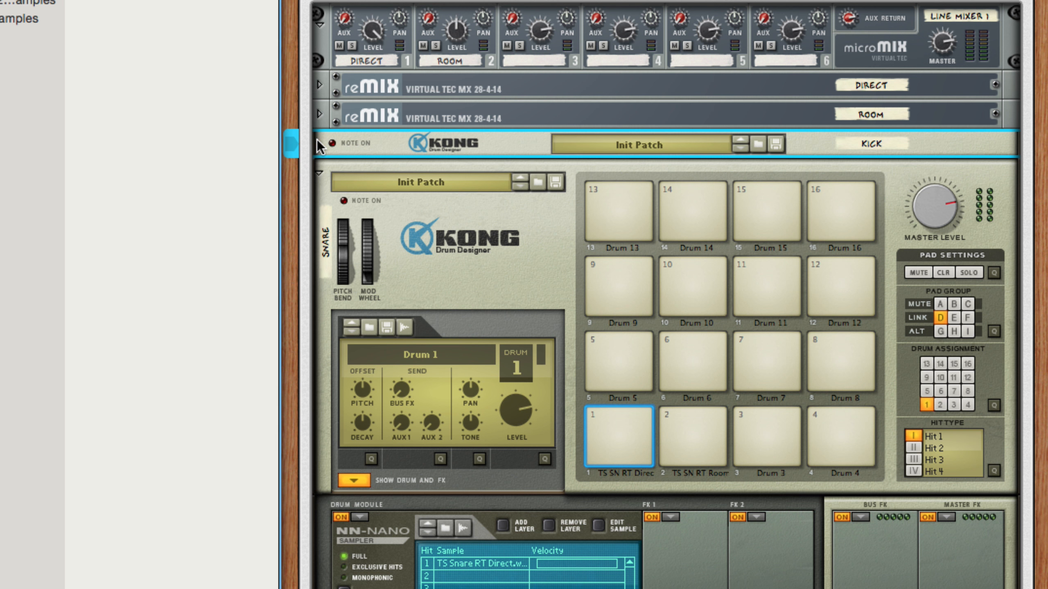
{"action": "left_click", "coordinate": [317, 142]}
{"action": "left_click", "coordinate": [317, 141]}
{"action": "left_click", "coordinate": [318, 141]}
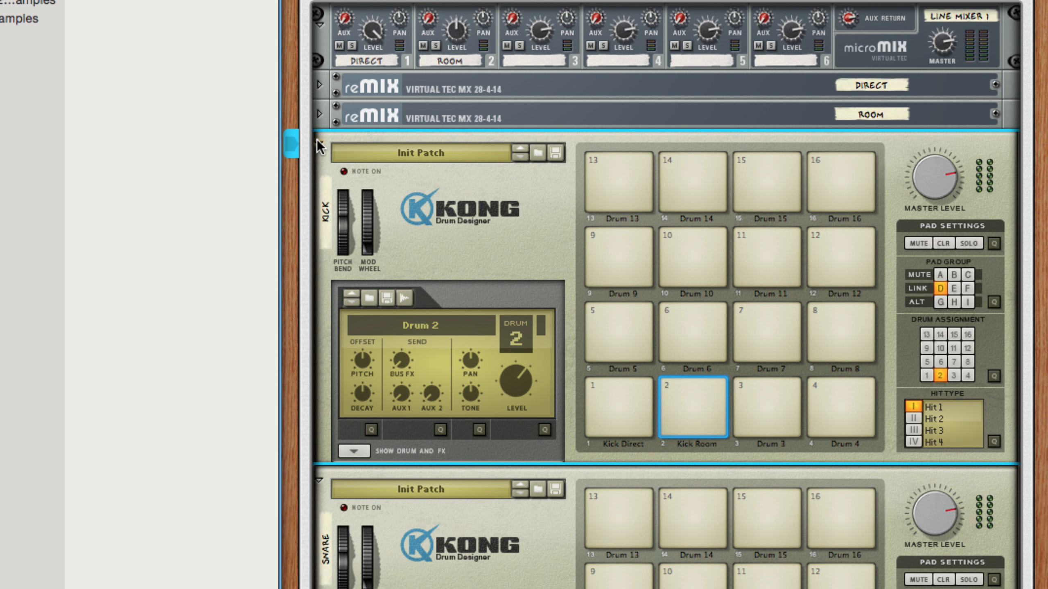
{"action": "left_click", "coordinate": [318, 142]}
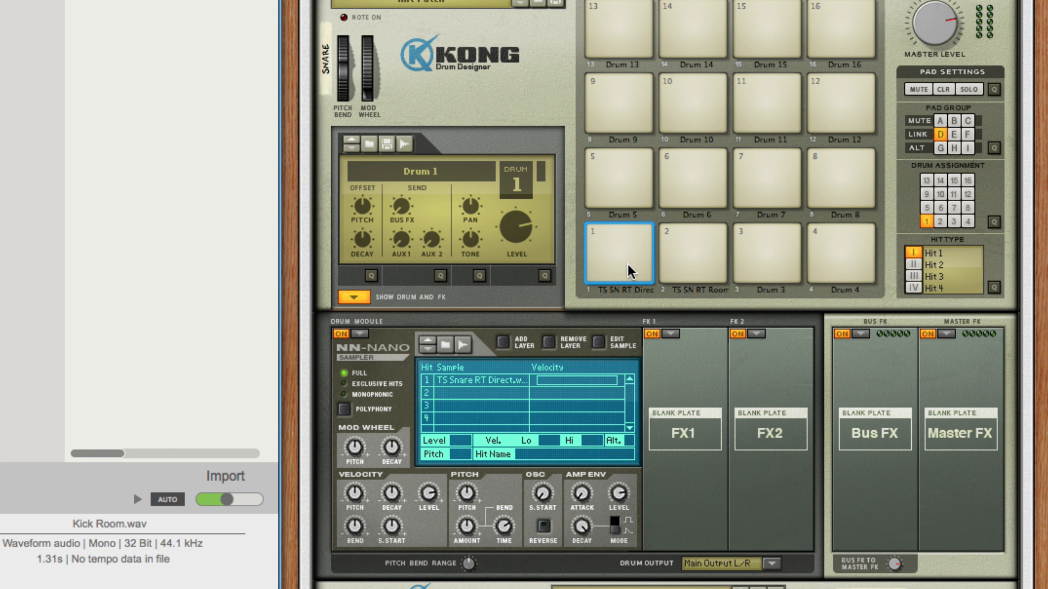
Examine the Snare Kong's direct and room pads and the empty Drum 3 pad by selecting each in turn
{"action": "left_click", "coordinate": [623, 449]}
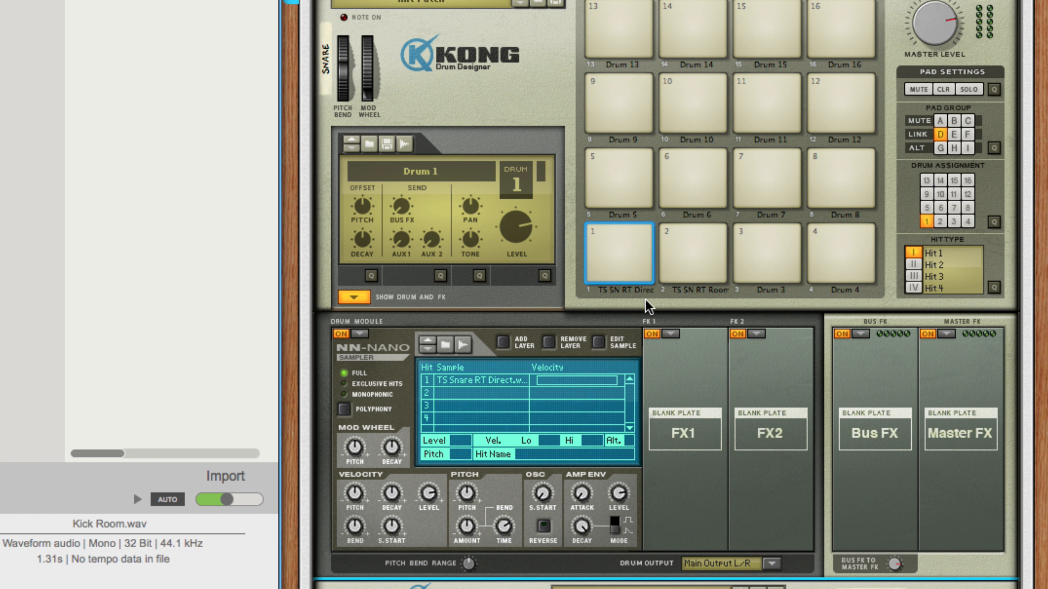
{"action": "left_click", "coordinate": [770, 275]}
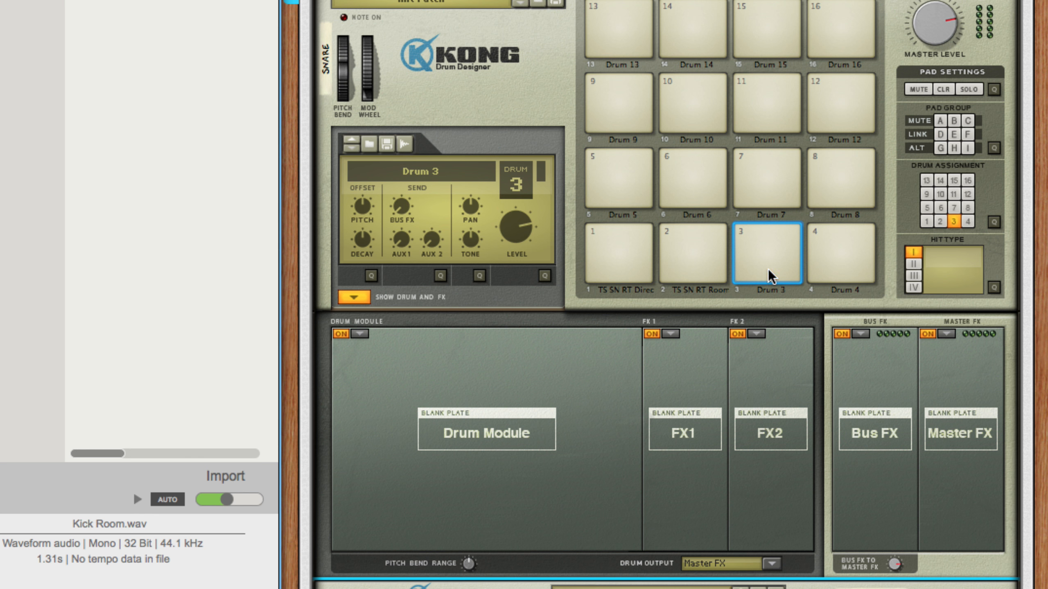
{"action": "left_click", "coordinate": [628, 263]}
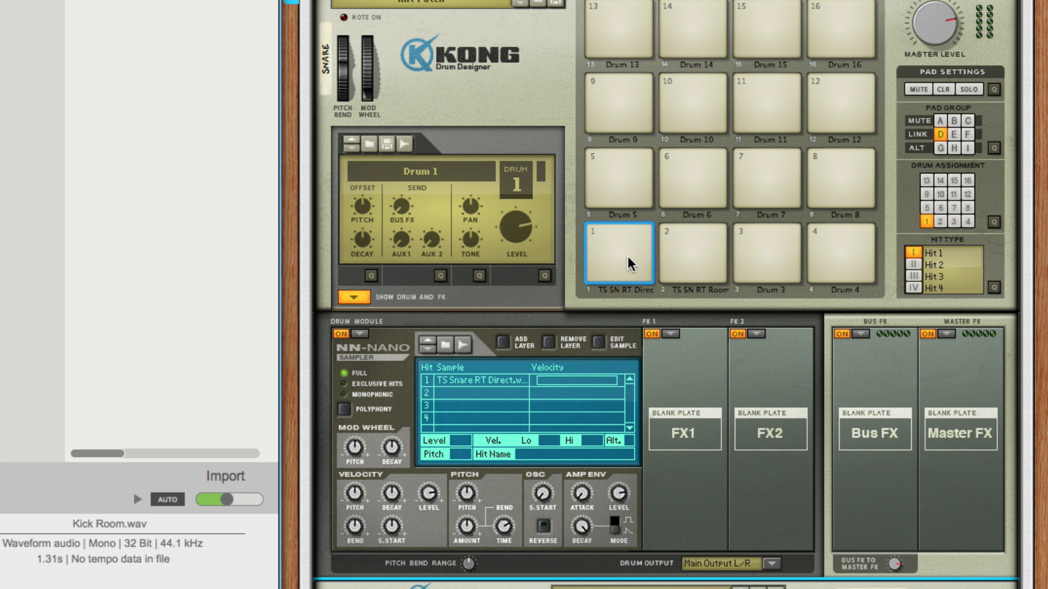
{"action": "left_click", "coordinate": [681, 258]}
Load an NN-Nano sampler into the empty drum module of Drum 3 on the Snare Kong
{"action": "left_click", "coordinate": [759, 256]}
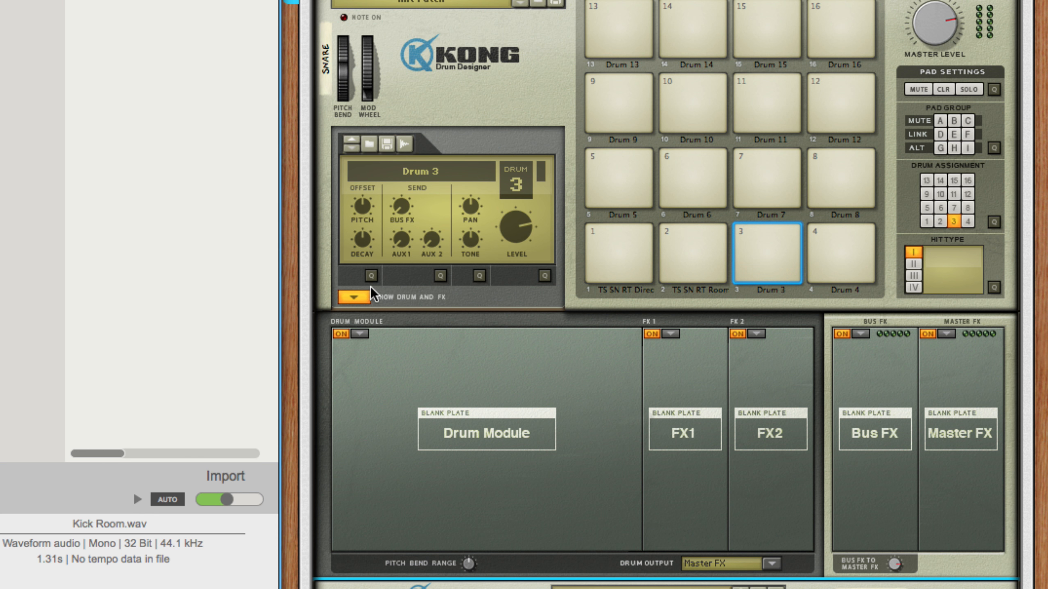
{"action": "left_click", "coordinate": [359, 334]}
{"action": "left_click", "coordinate": [381, 363]}
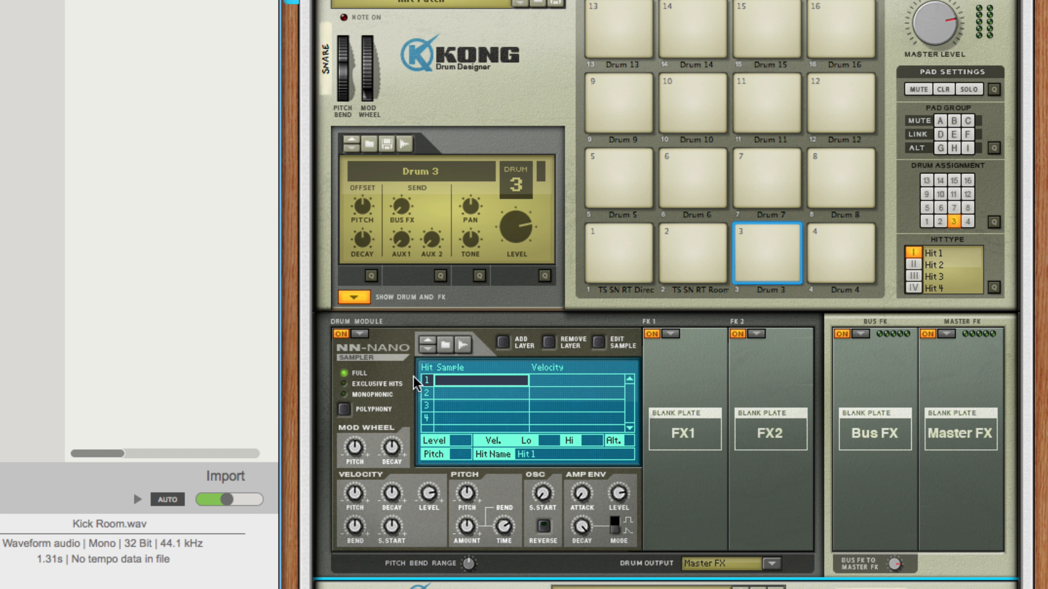